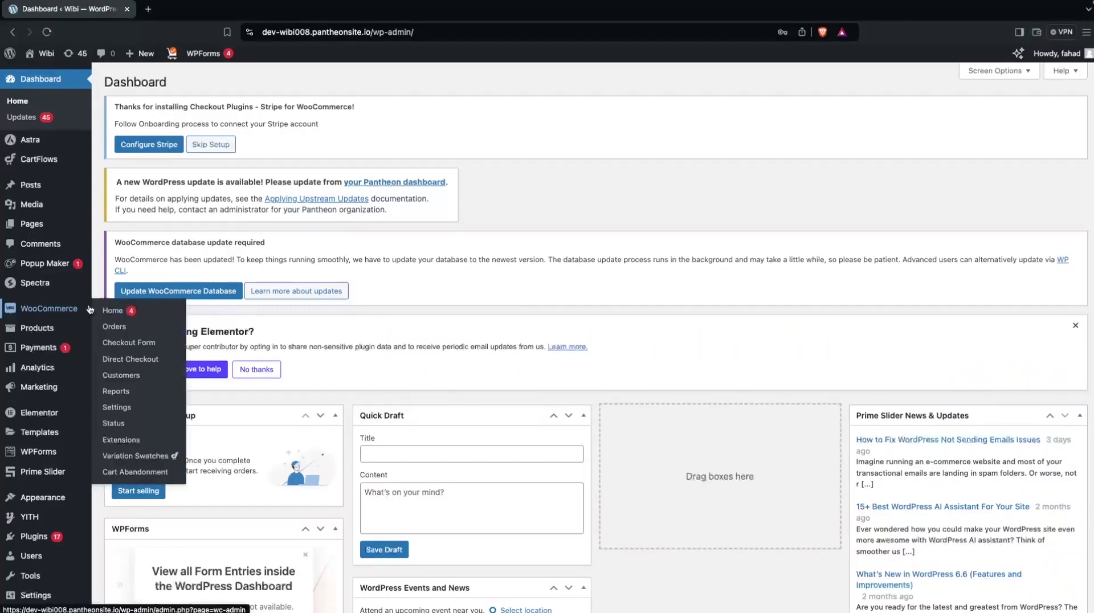
Step: Search Add Plugins for 'yith product' to find YITH WooCommerce Ajax Product Filter
mouse_move(35, 502)
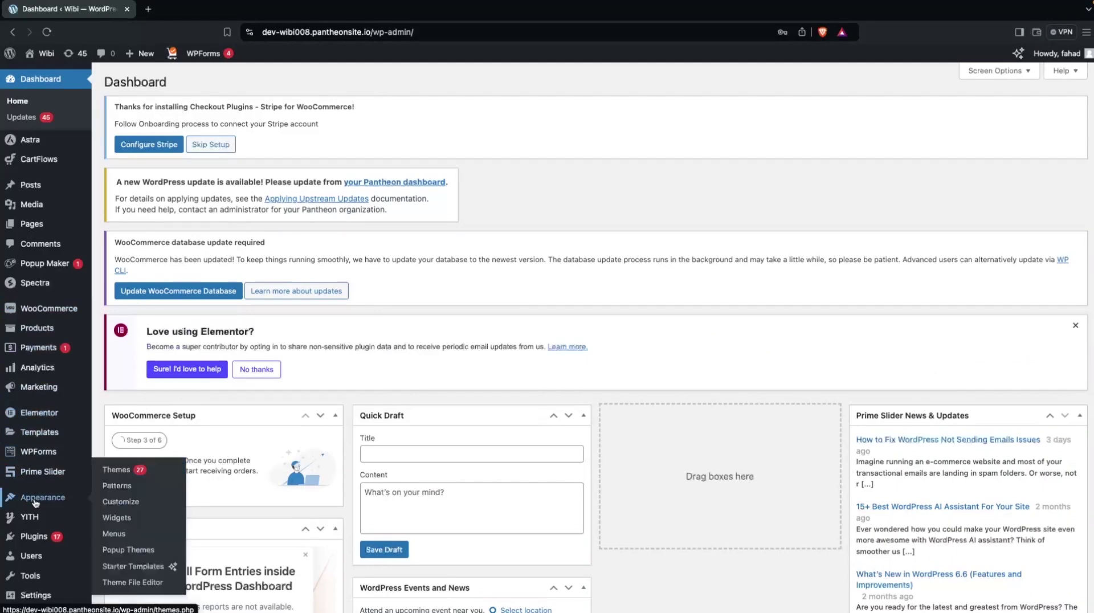
mouse_move(34, 536)
click(163, 556)
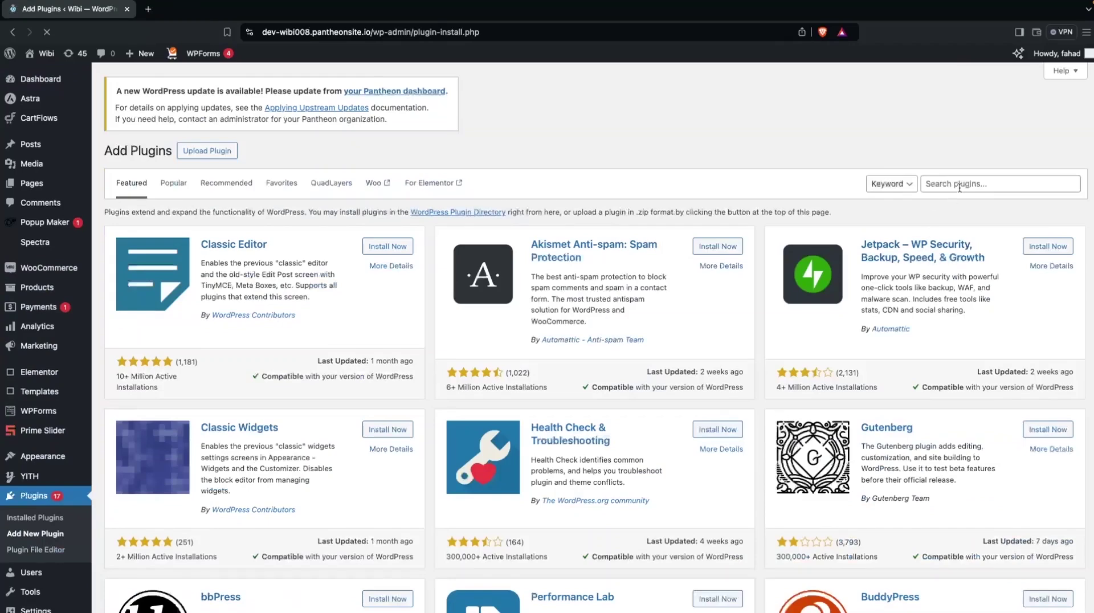
click(960, 185)
text(yith product)
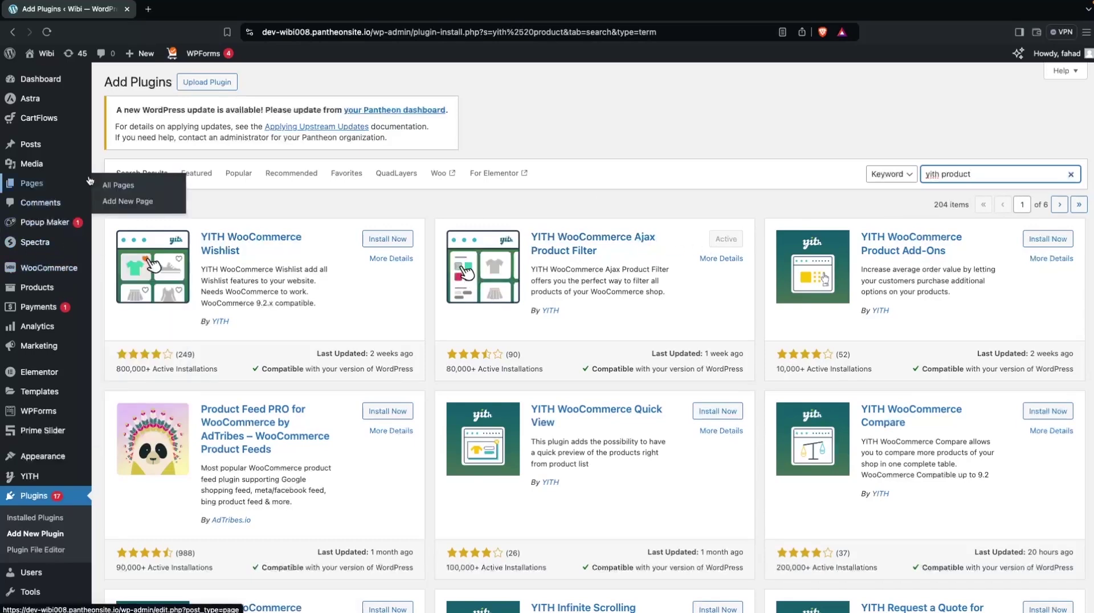
Step: Open the shop storefront in a background tab via Visit Store
mouse_move(43, 53)
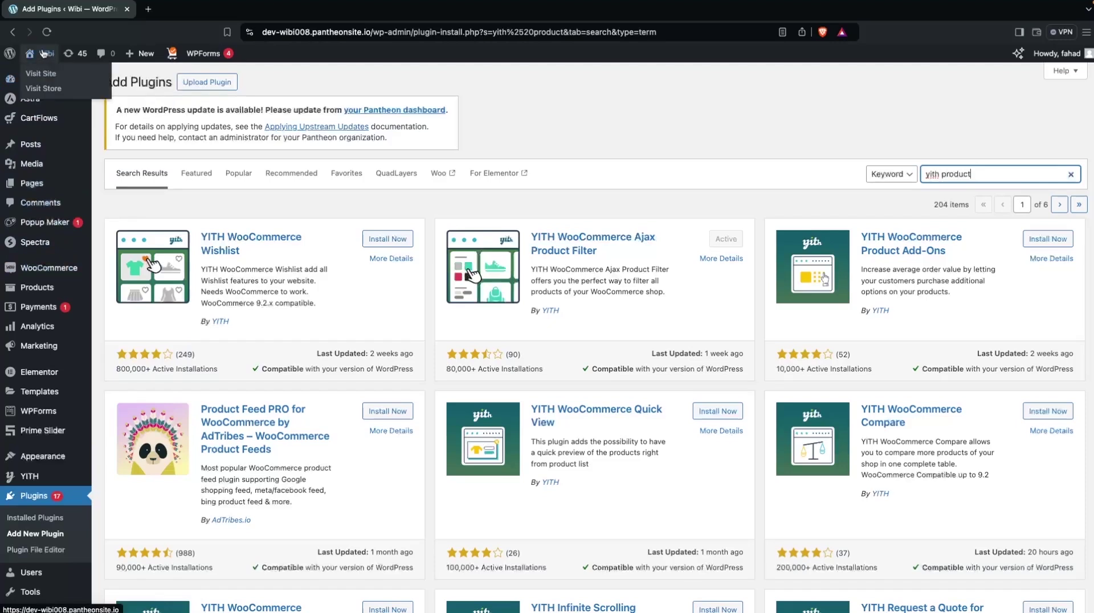
middle_click(51, 90)
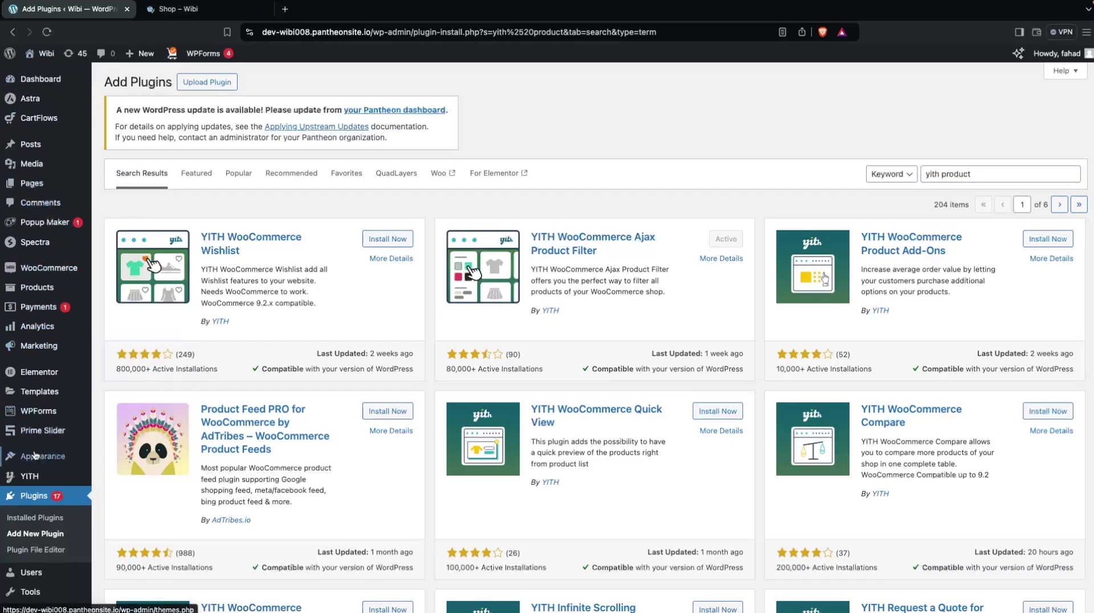
mouse_move(89, 450)
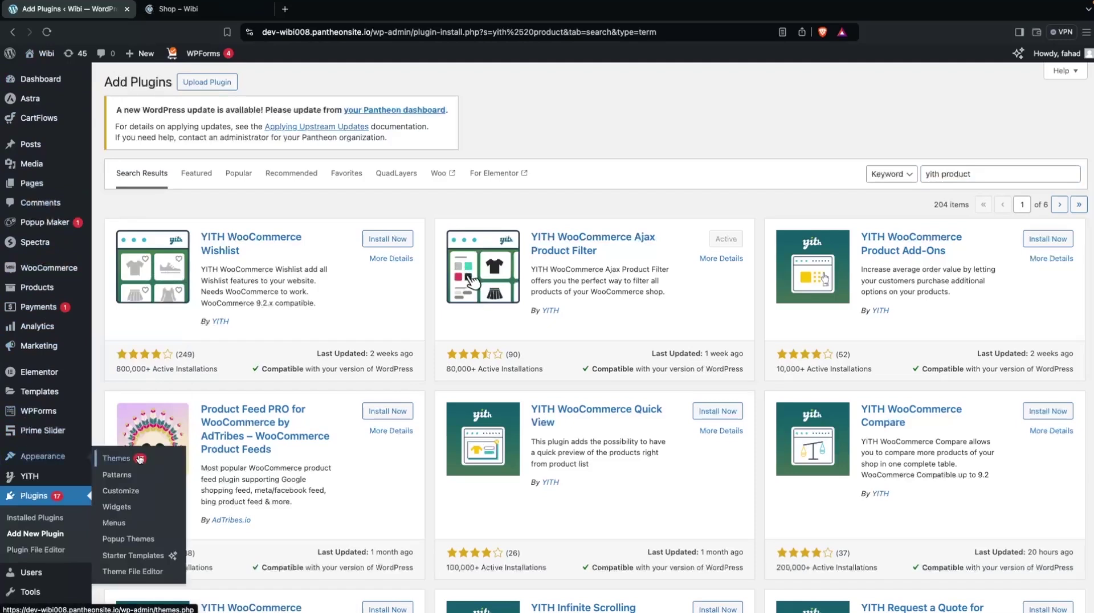
Step: Open the Widgets editor, glance at the shop page, and return to the WooCommerce Sidebar area
click(135, 512)
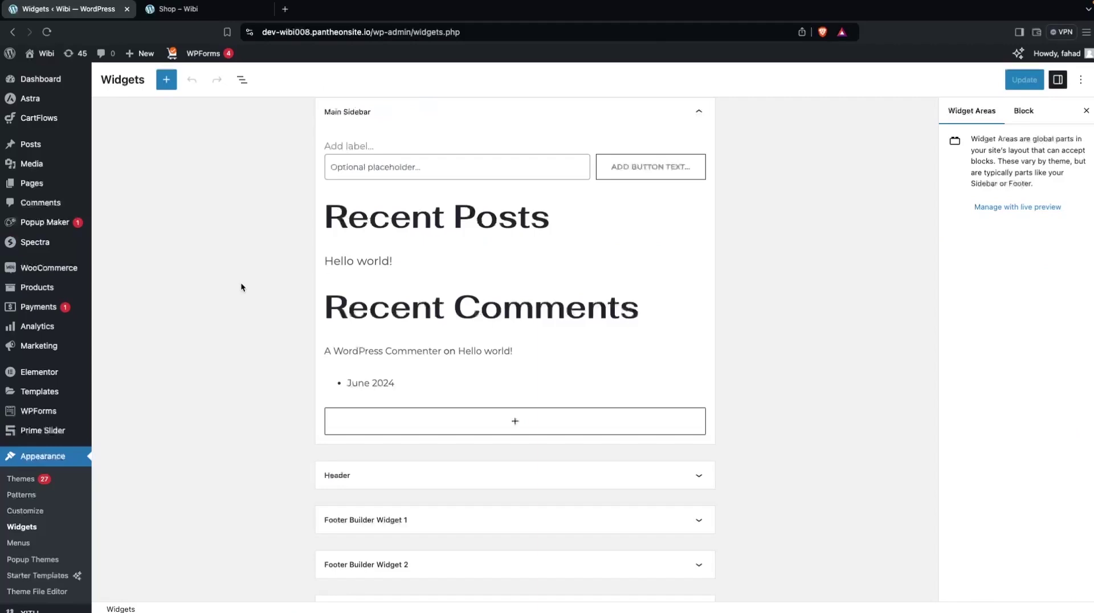
scroll(258, 317, down, 4)
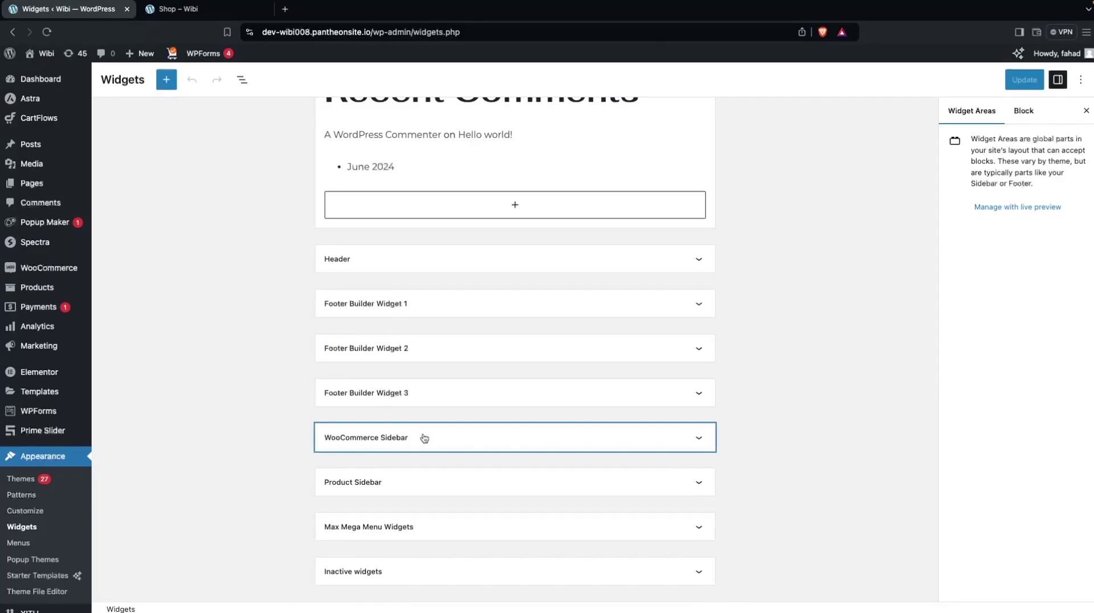
mouse_move(210, 50)
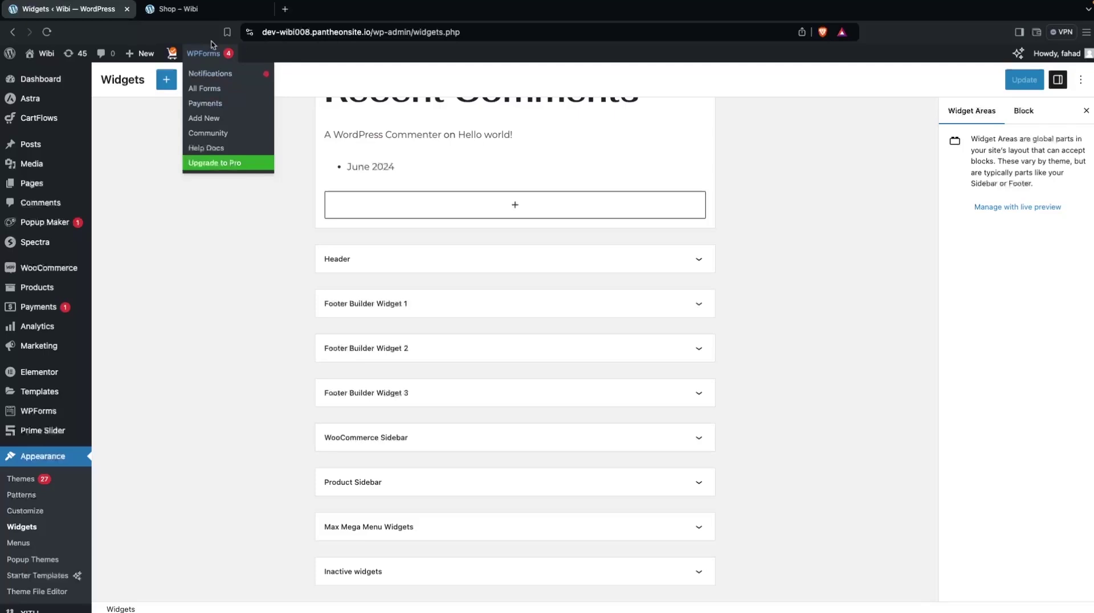
click(206, 9)
scroll(183, 275, down, 1)
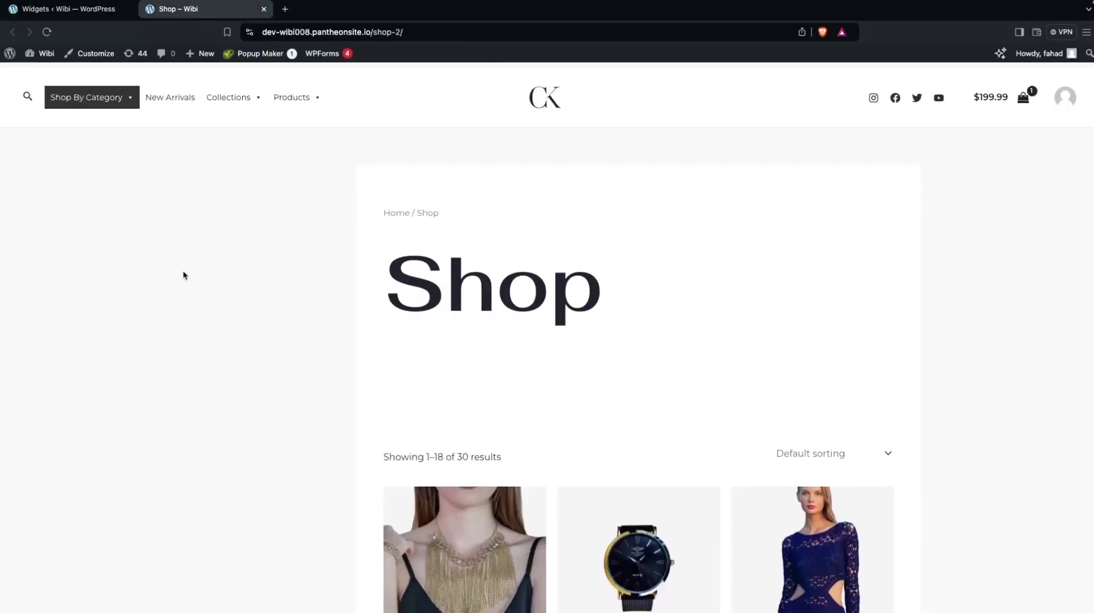
scroll(190, 233, up, 1)
scroll(191, 232, down, 1)
scroll(190, 232, up, 1)
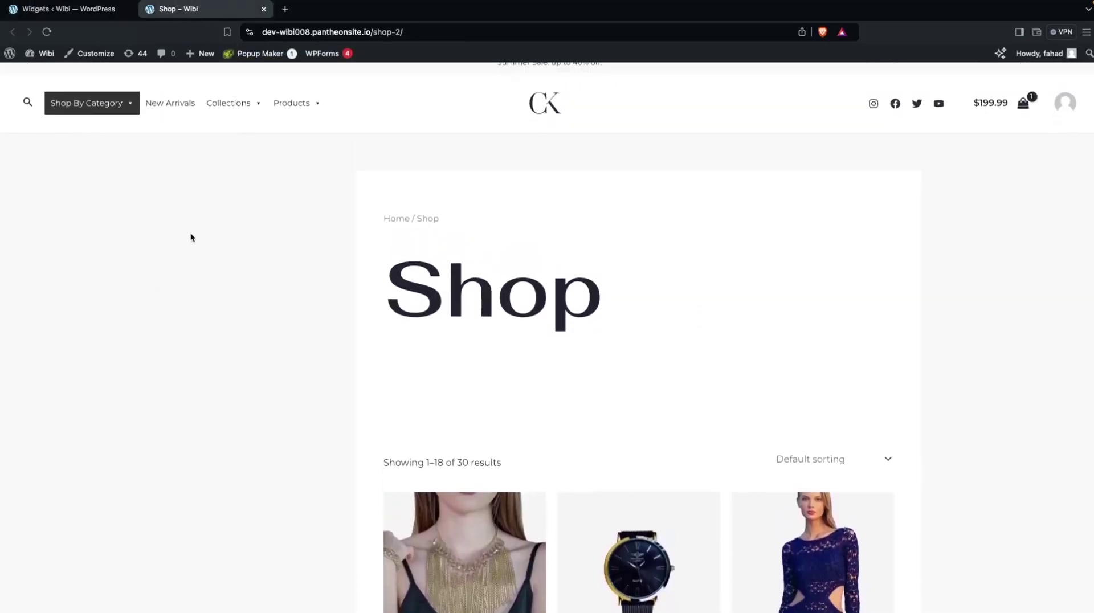
scroll(190, 237, down, 1)
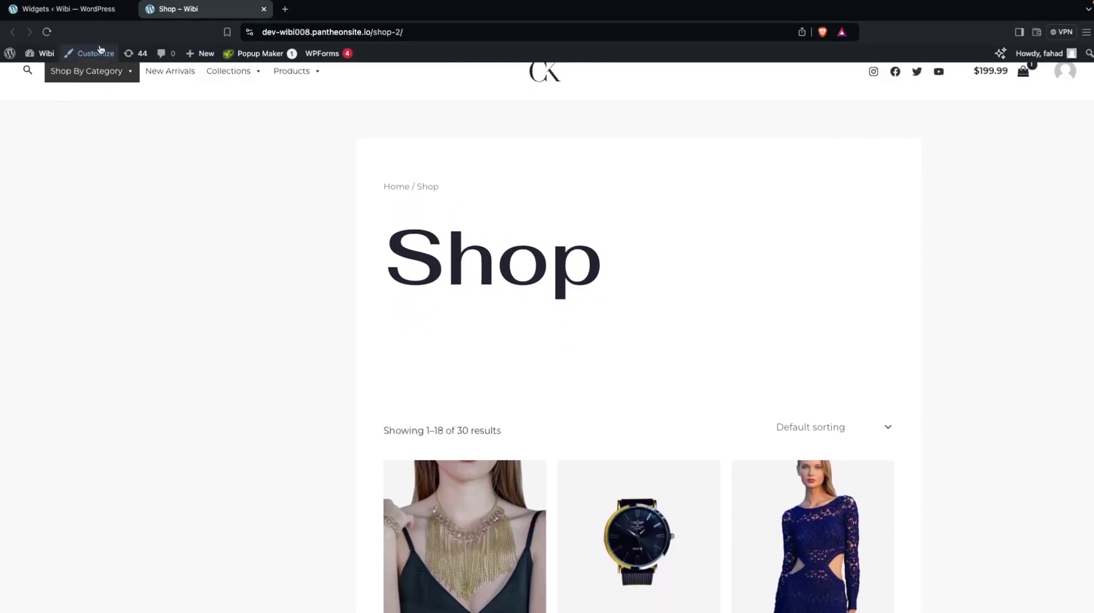
click(98, 11)
scroll(295, 435, down, 2)
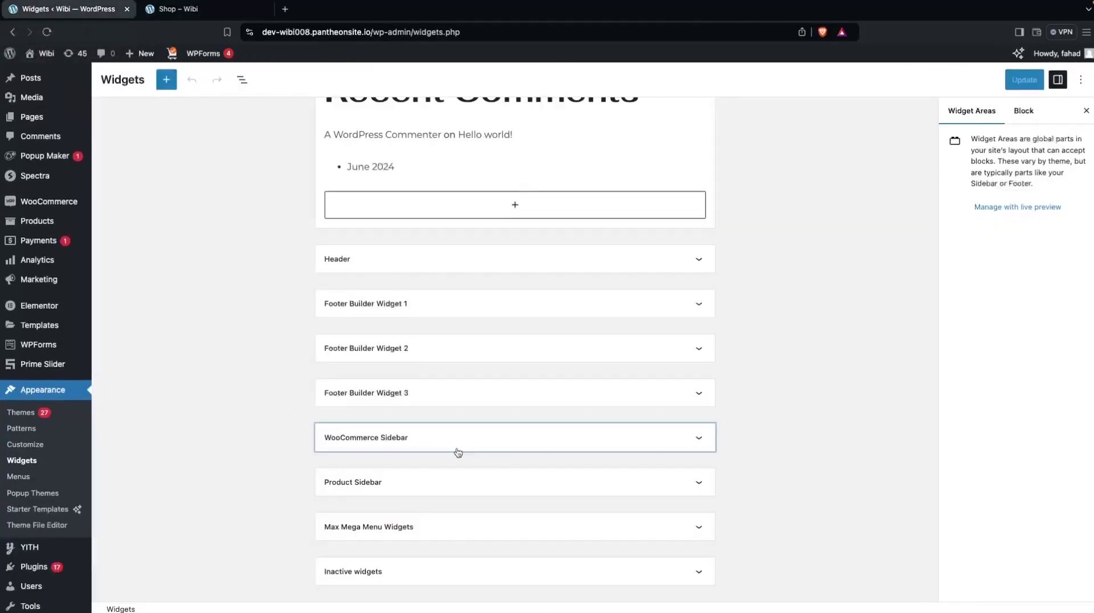
Step: Add a YITH AJAX Product Filter titled 'Filter by Color' to the WooCommerce Sidebar and save
click(511, 448)
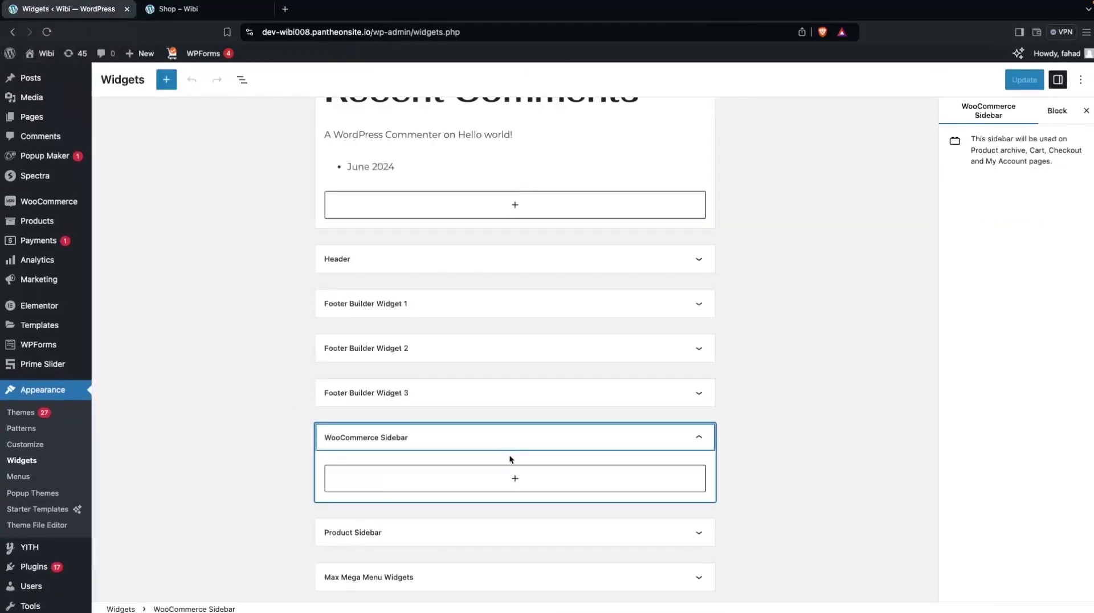
click(485, 481)
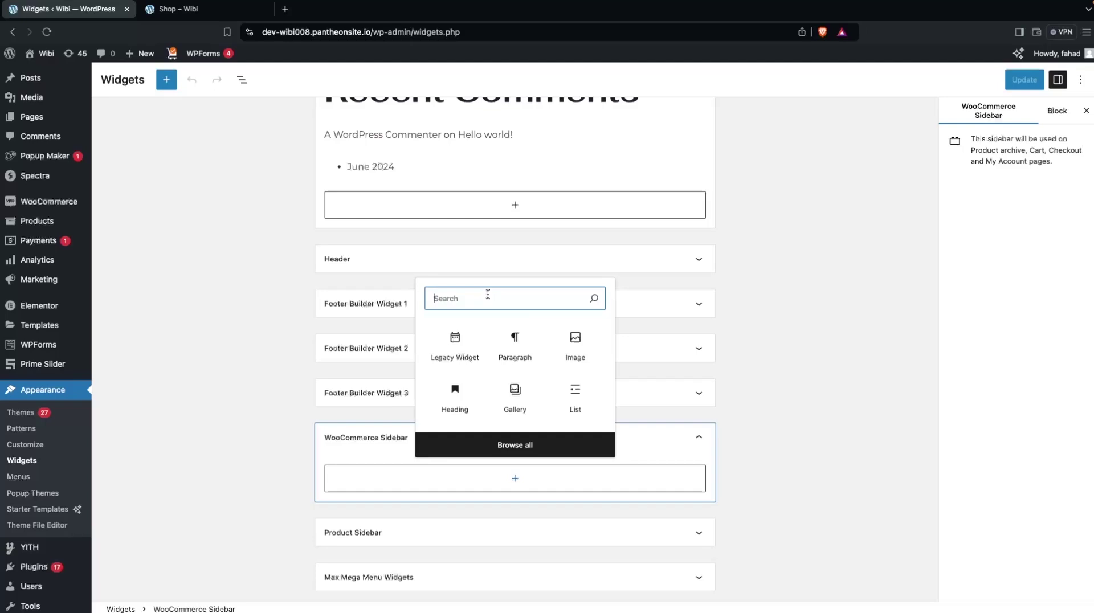
text(yith)
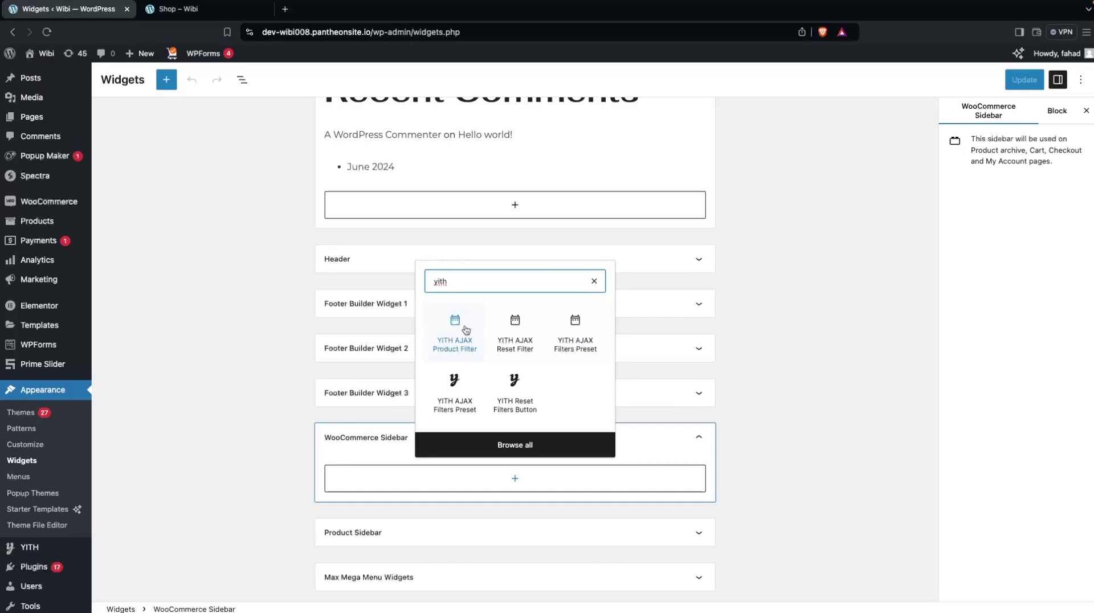
click(466, 330)
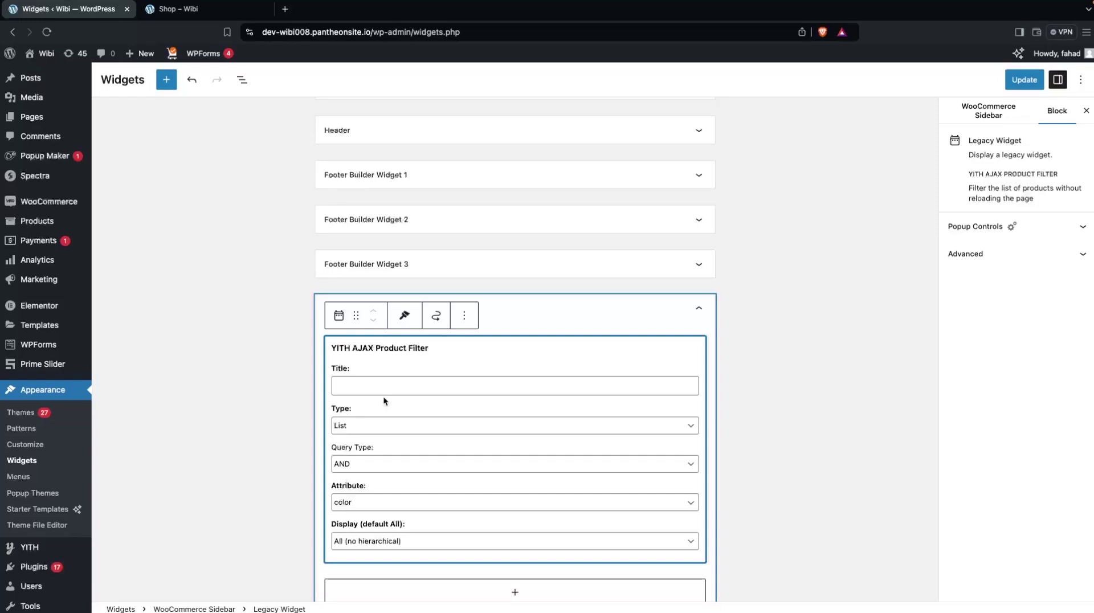
click(384, 381)
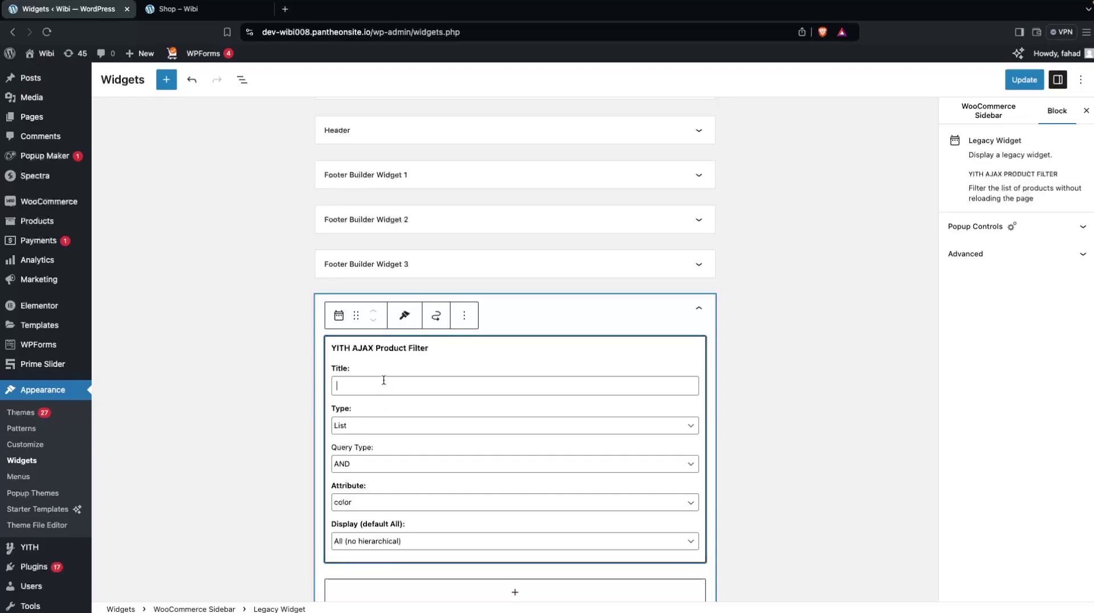
text(Filter by Color)
scroll(259, 457, down, 1)
click(1039, 88)
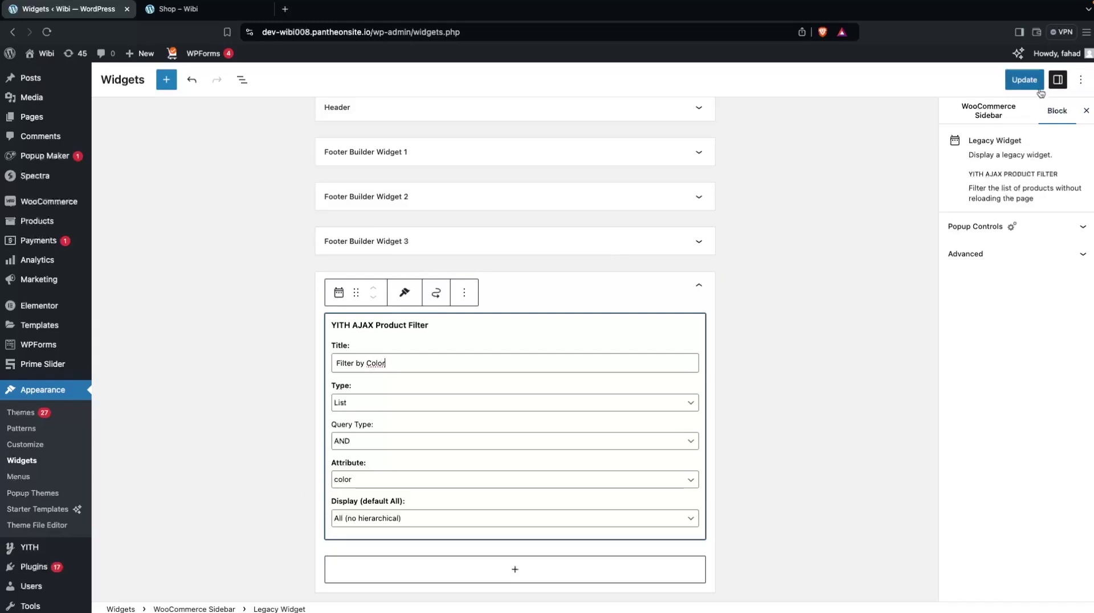
click(211, 16)
click(47, 32)
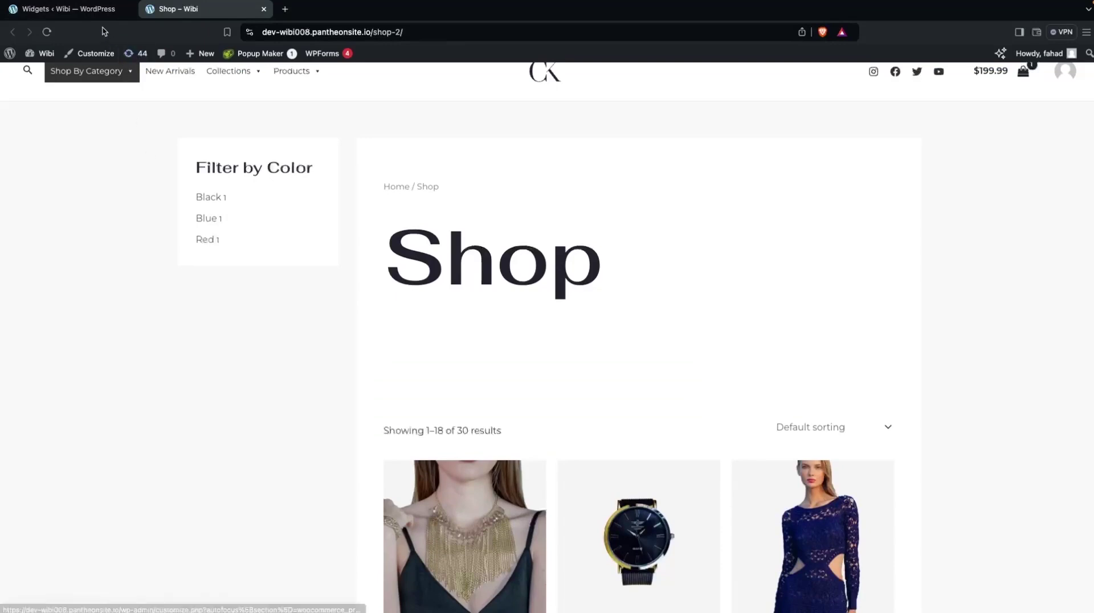
click(86, 9)
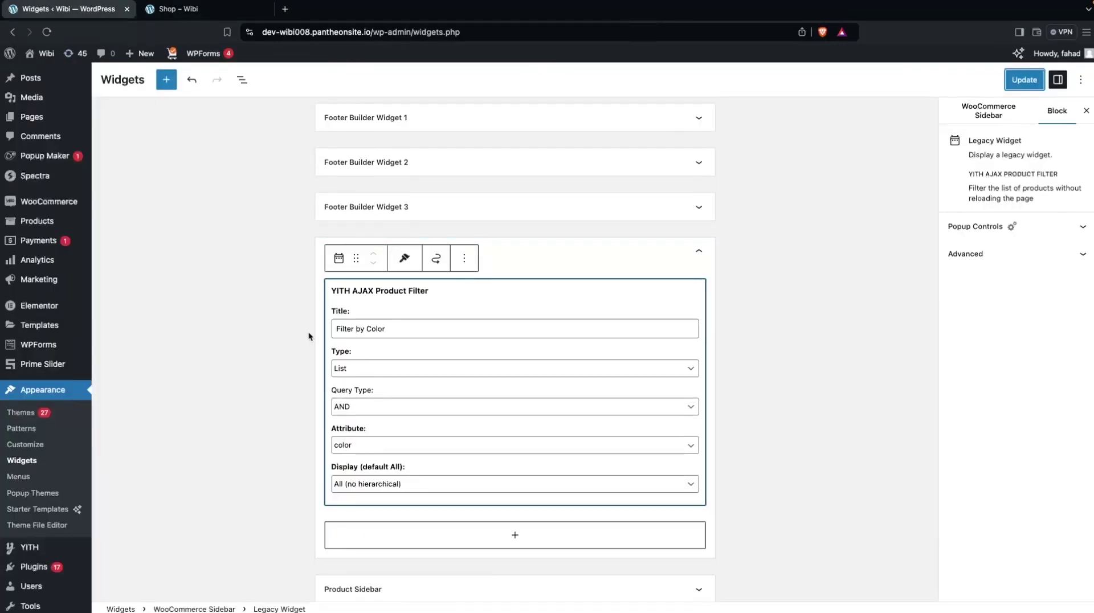
Step: Set the color filter to display as Color swatches, with AND query type and color attribute
click(365, 370)
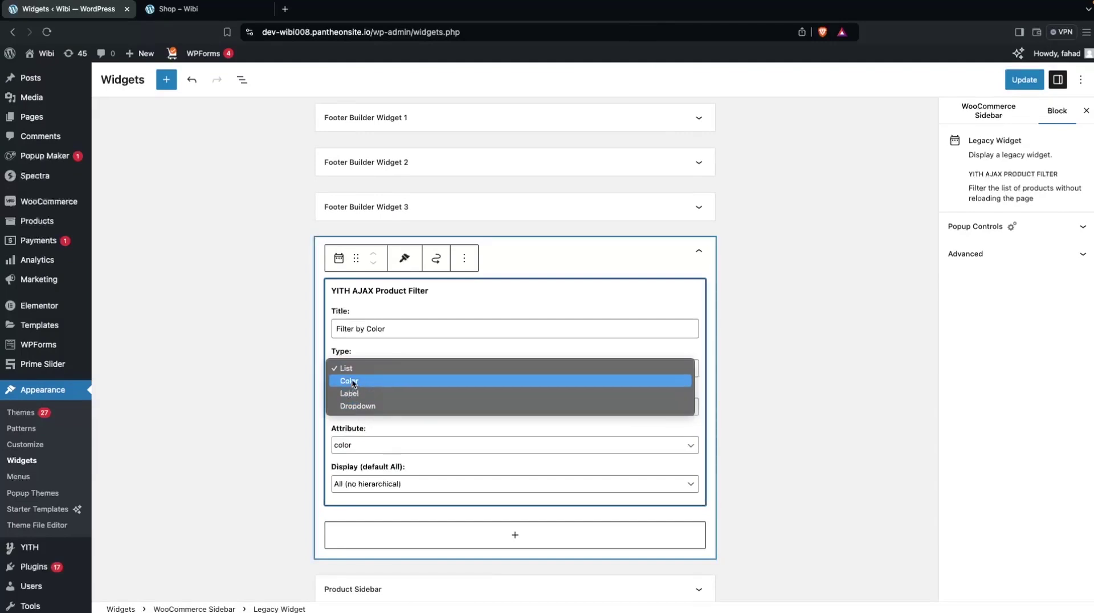
click(364, 383)
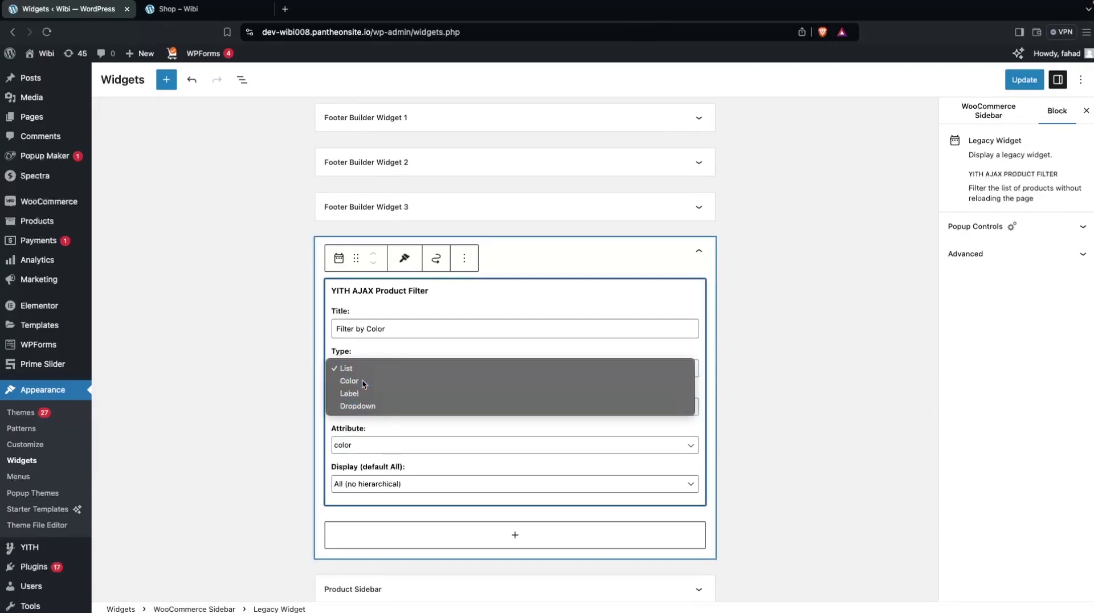
scroll(313, 380, down, 1)
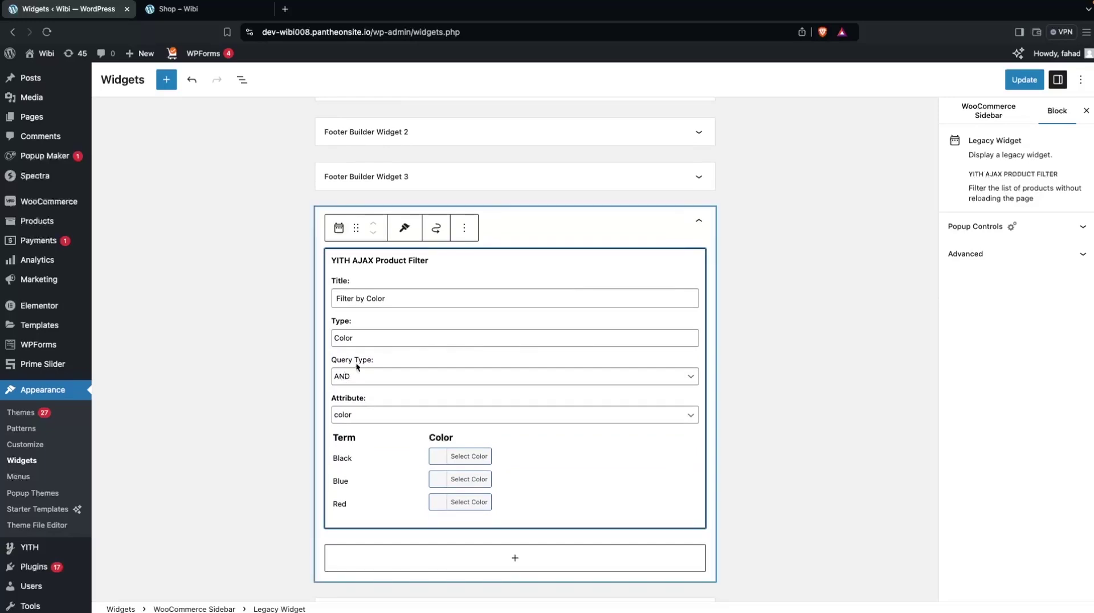
click(370, 376)
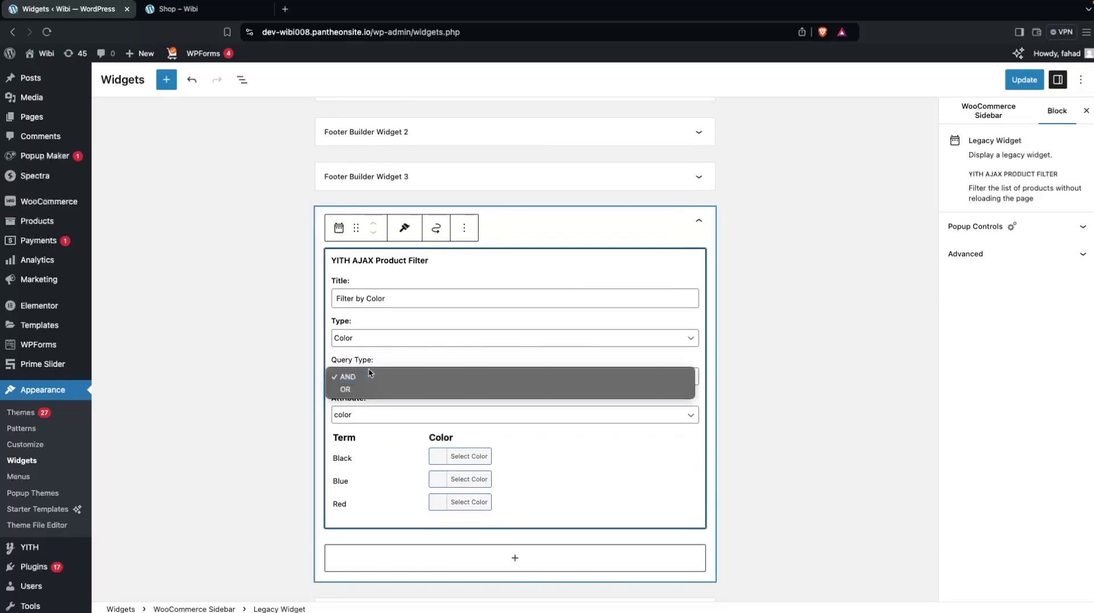
click(246, 364)
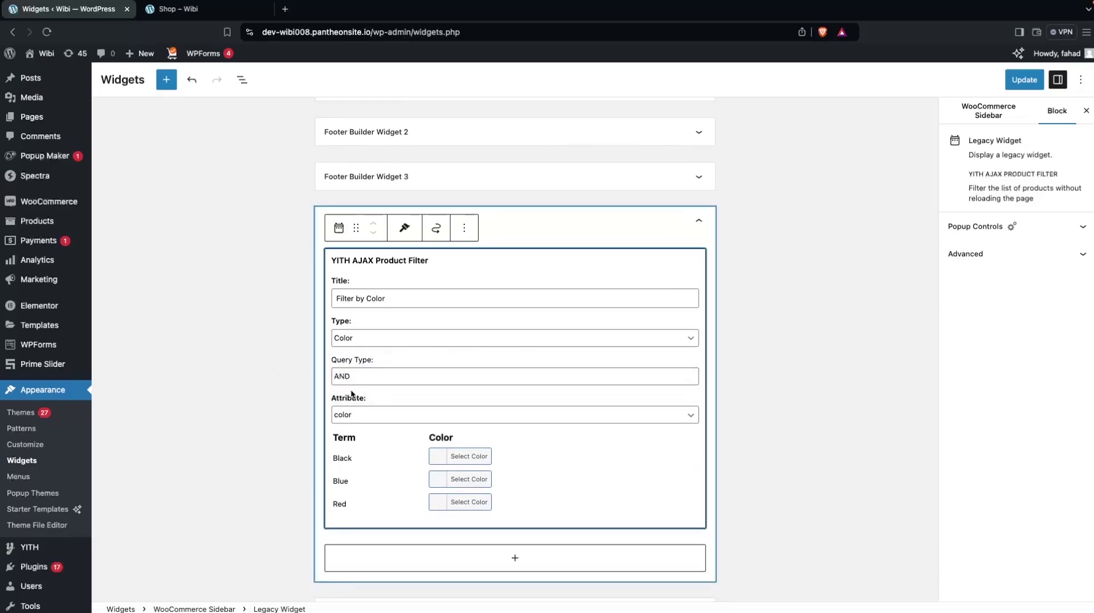
scroll(352, 393, down, 1)
scroll(352, 393, down, 1)
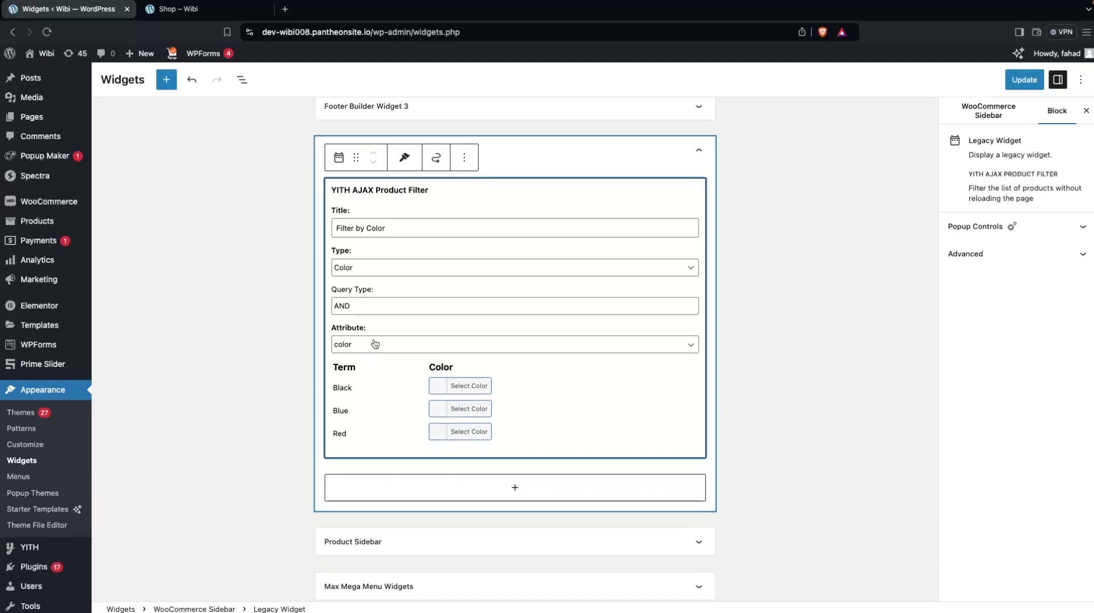
click(375, 343)
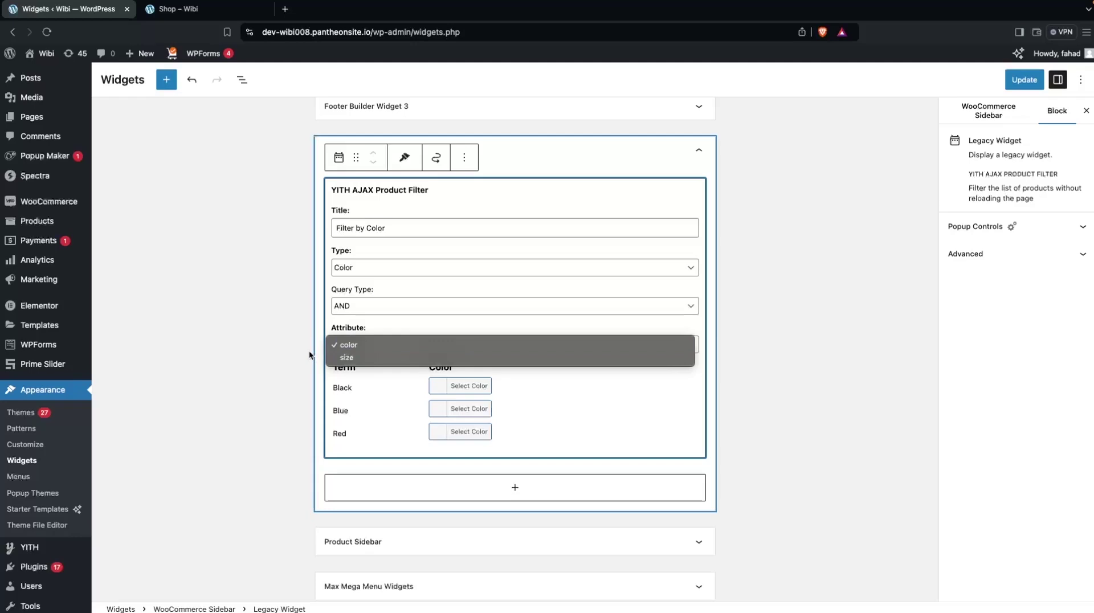
click(324, 378)
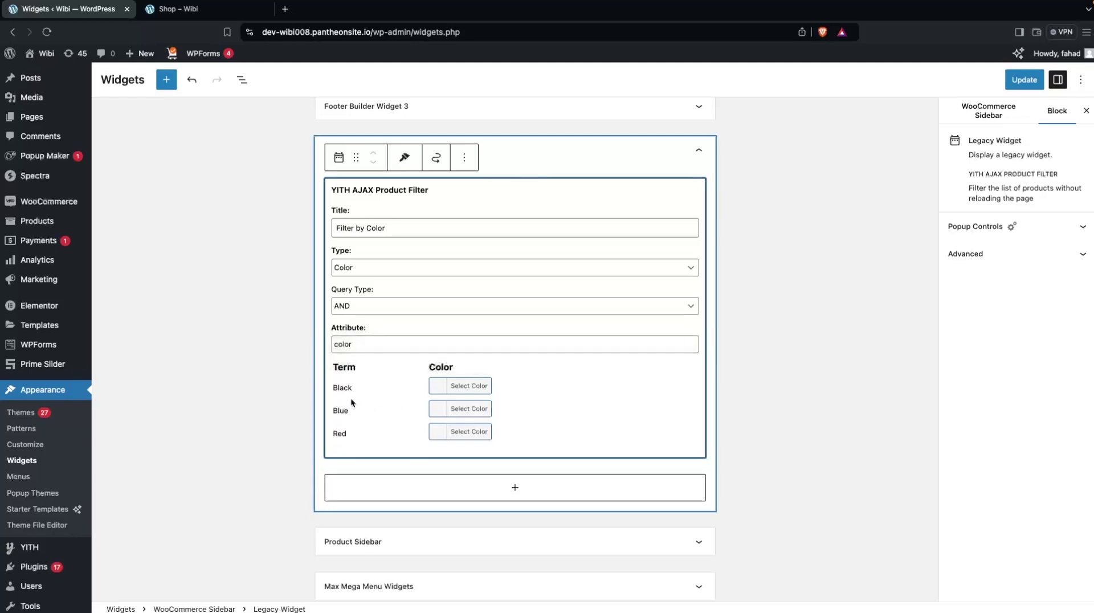
Step: Assign black, blue and red swatches to the Black, Blue and Red terms and save
click(437, 383)
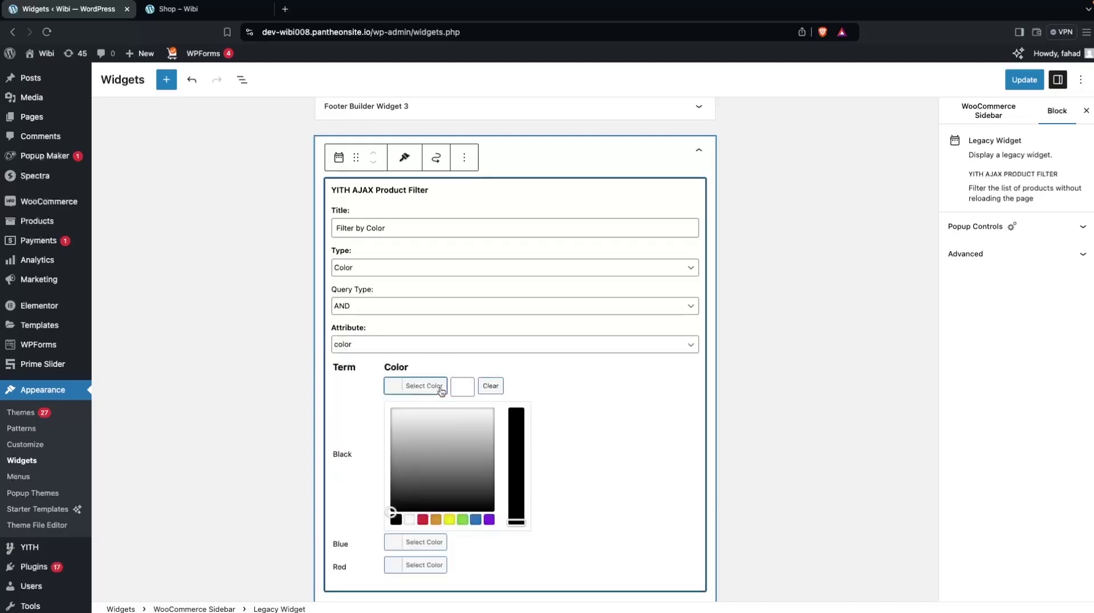
click(395, 519)
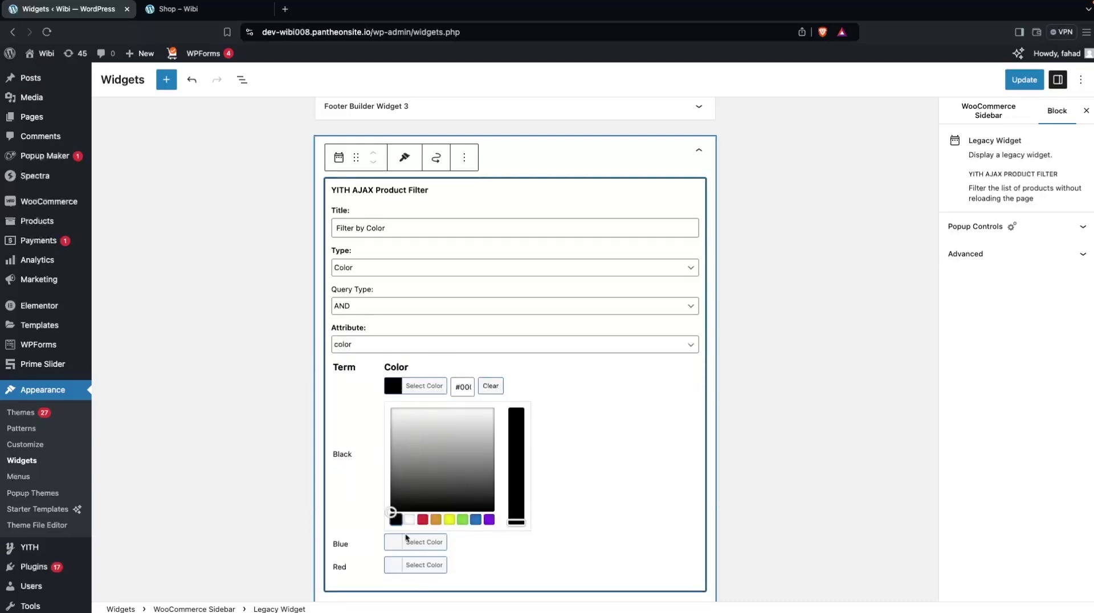
click(393, 542)
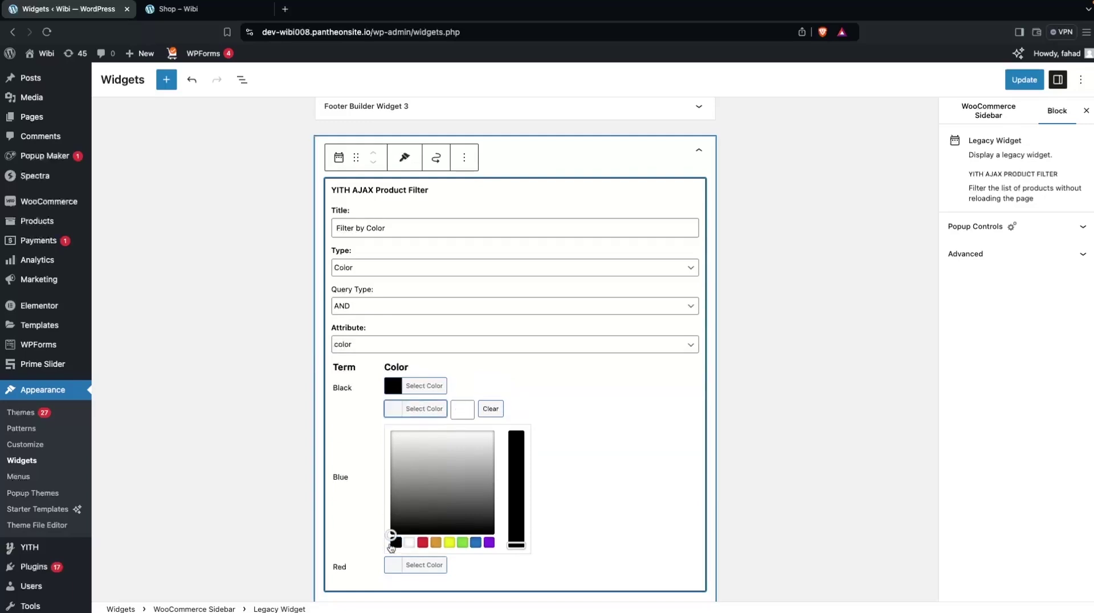
click(476, 543)
click(396, 565)
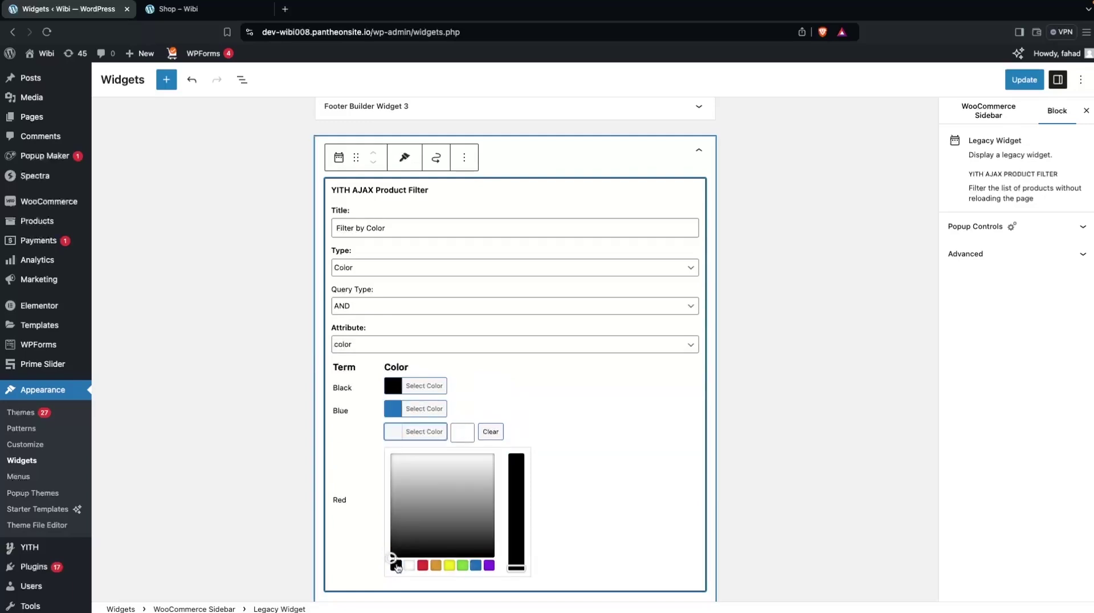
click(422, 565)
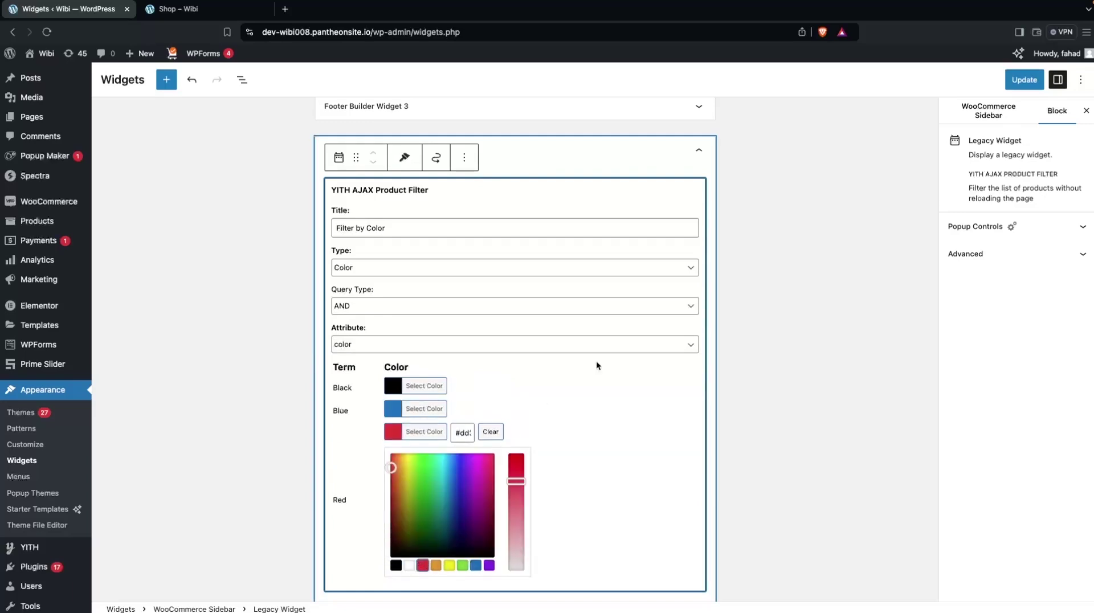
click(595, 420)
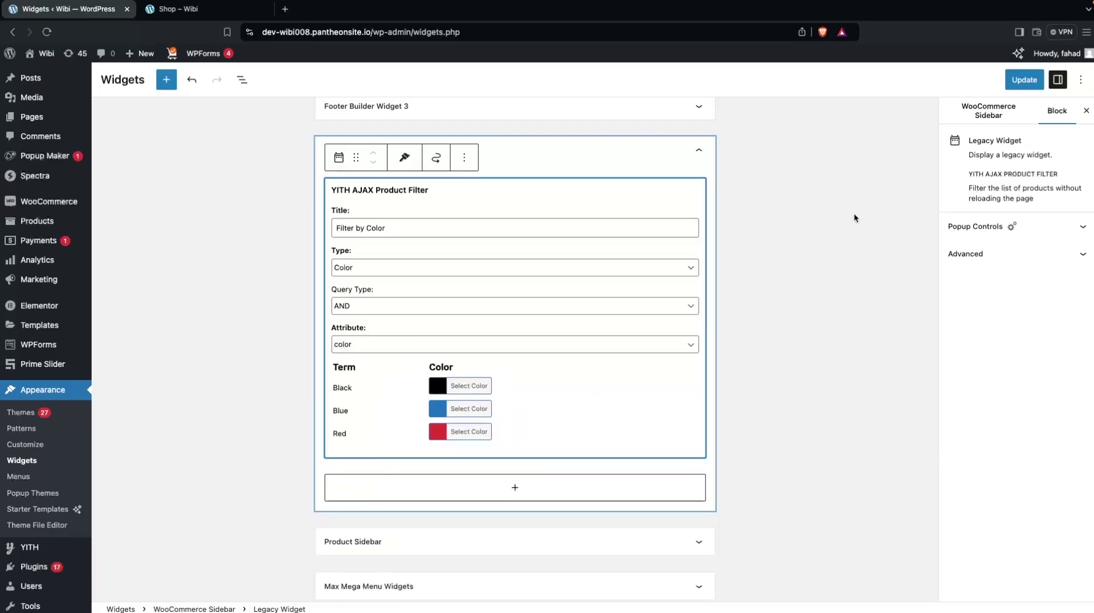
click(1023, 80)
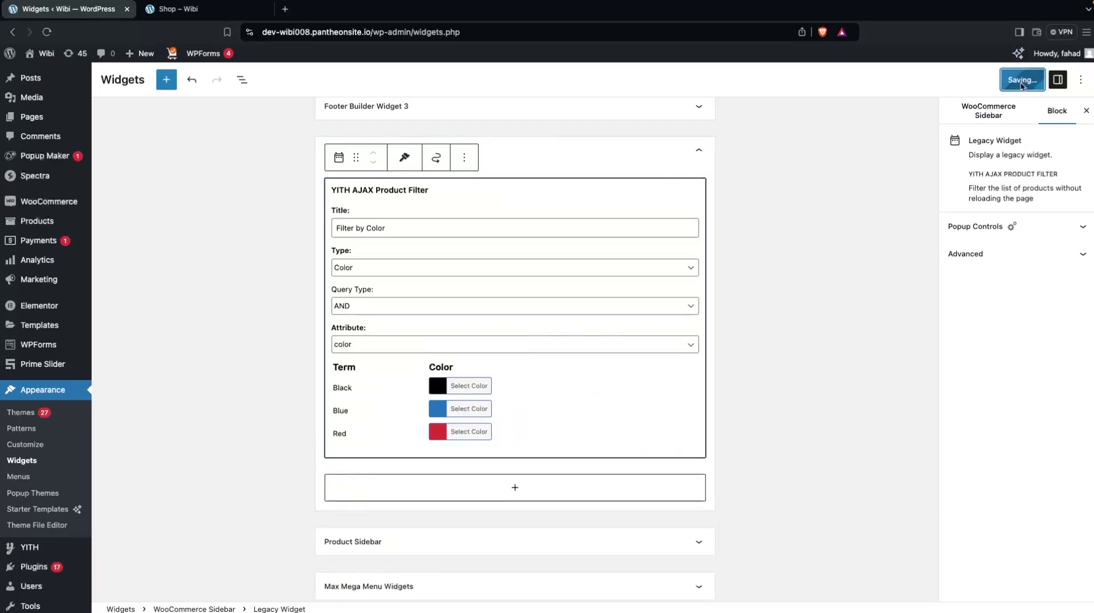
click(176, 10)
Step: Reload the shop to see the colour swatches, then start adding another sidebar block
click(47, 32)
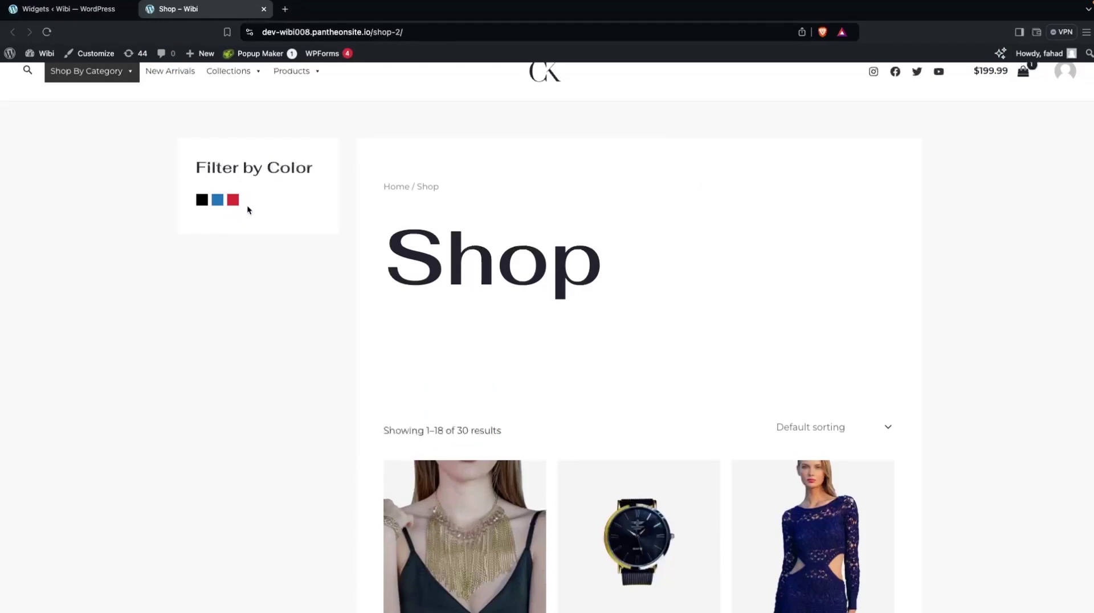
click(66, 11)
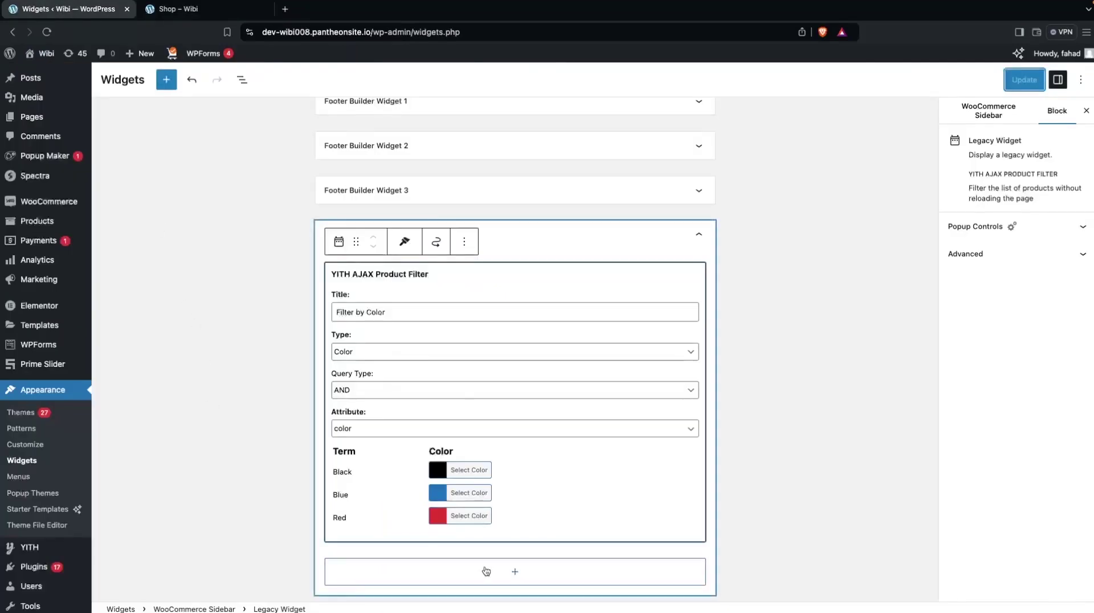
scroll(486, 571, down, 3)
click(499, 483)
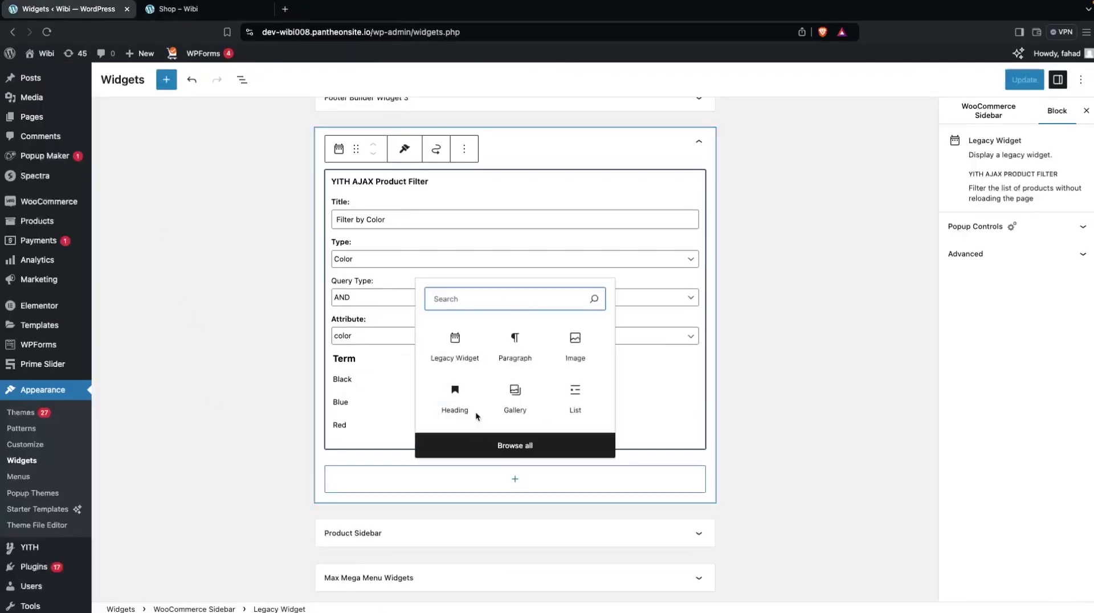
Step: Add a second YITH AJAX Product Filter titled 'Filter by Size' using the size attribute, and save
text(yith)
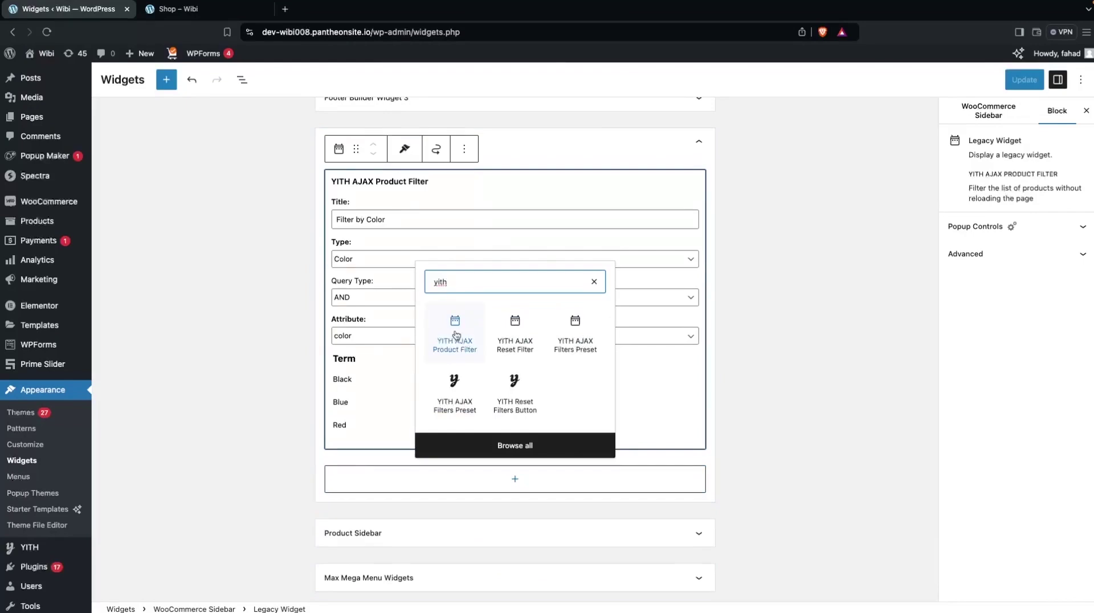
click(456, 335)
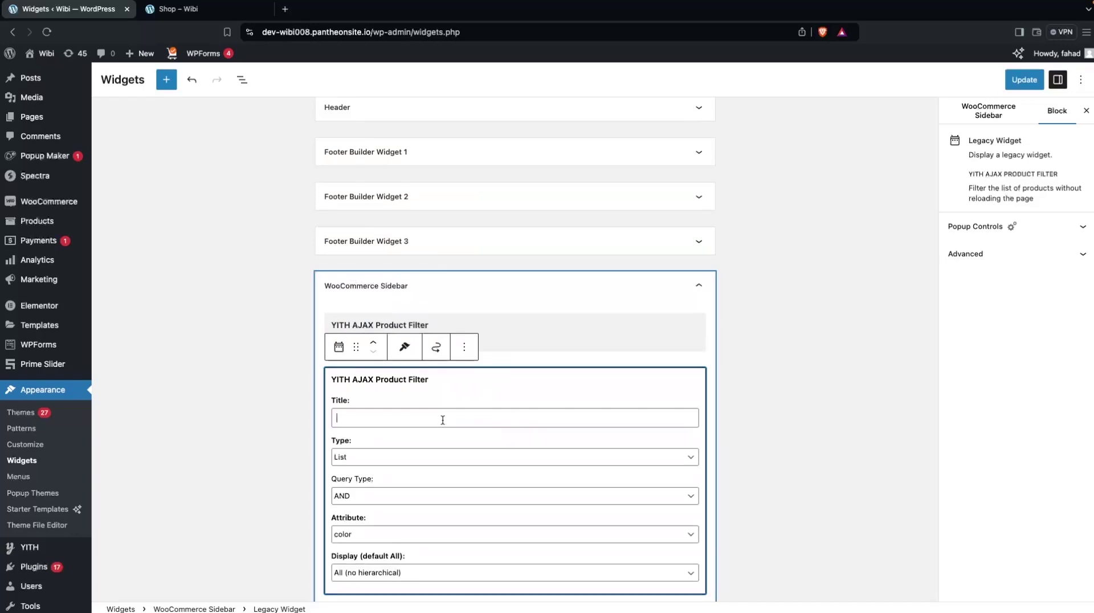
click(443, 420)
text(Filter by Size)
scroll(399, 415, down, 2)
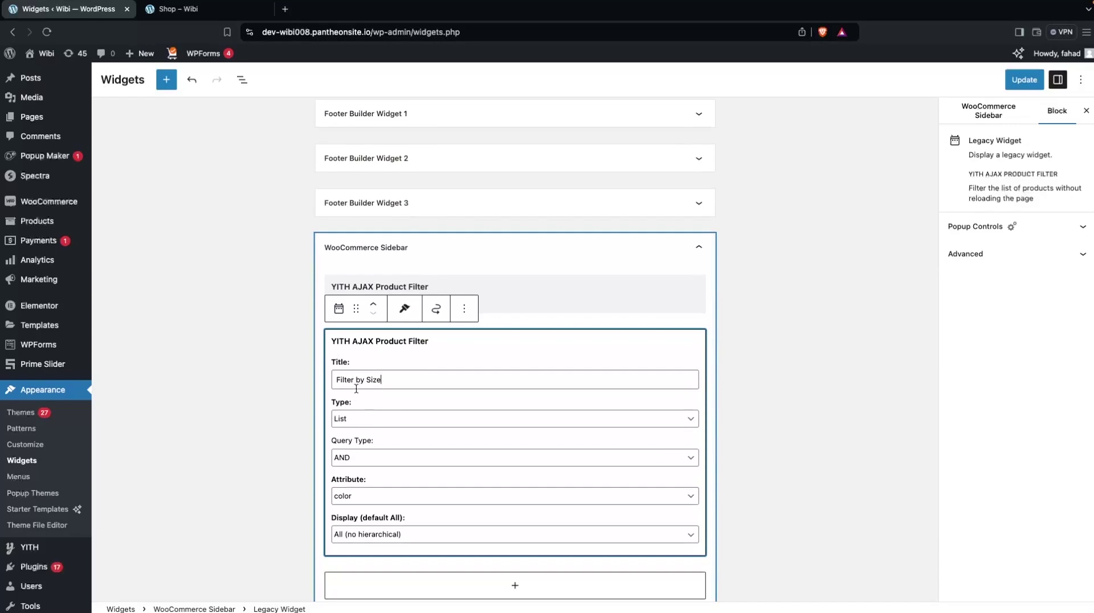
scroll(361, 454, down, 1)
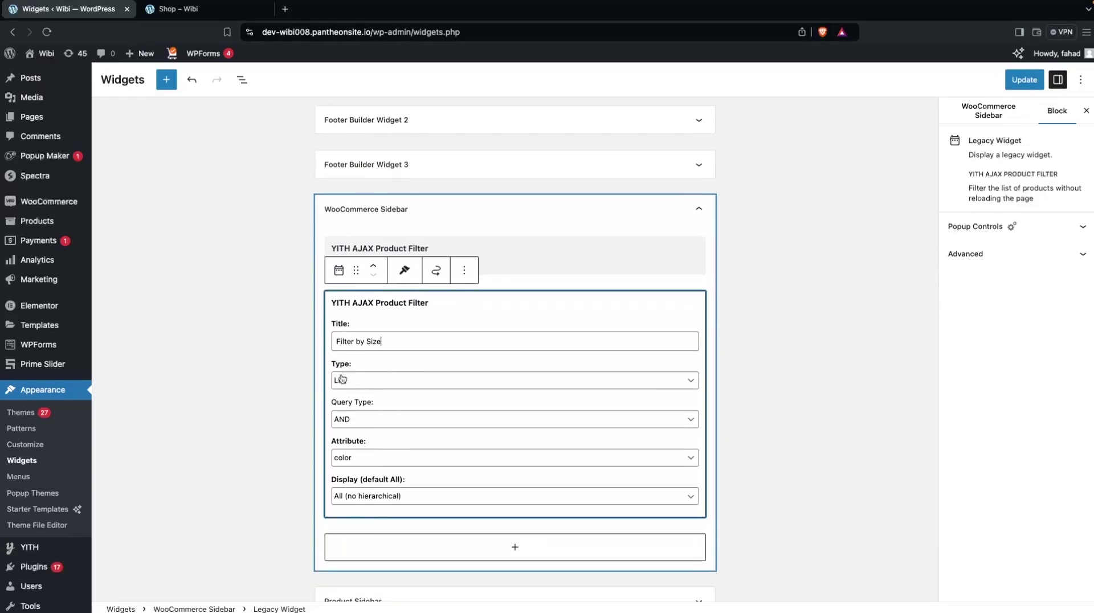
scroll(354, 420, down, 1)
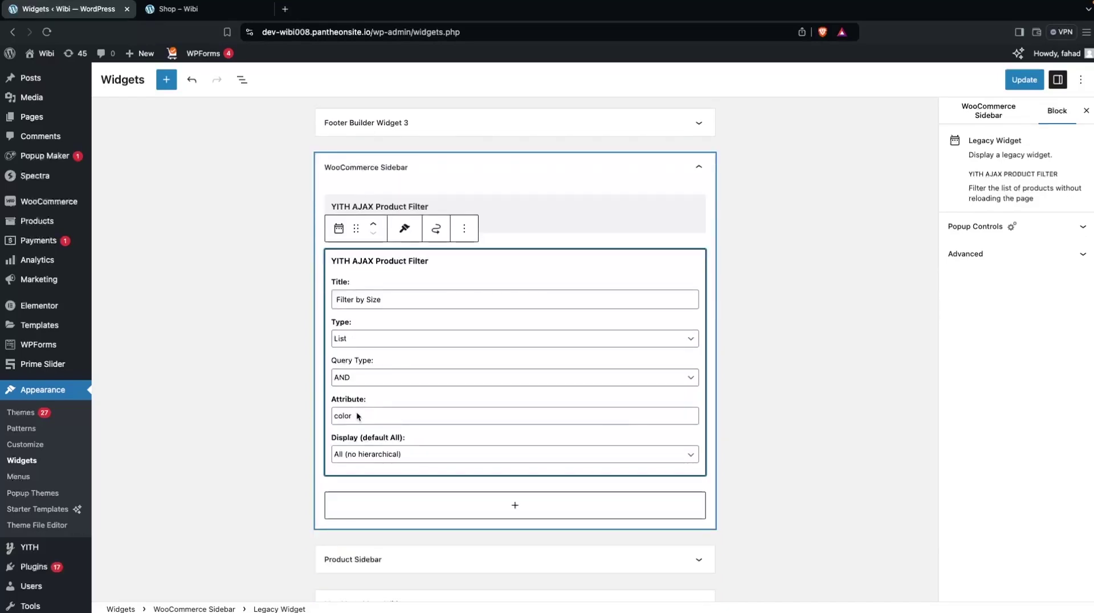
click(355, 417)
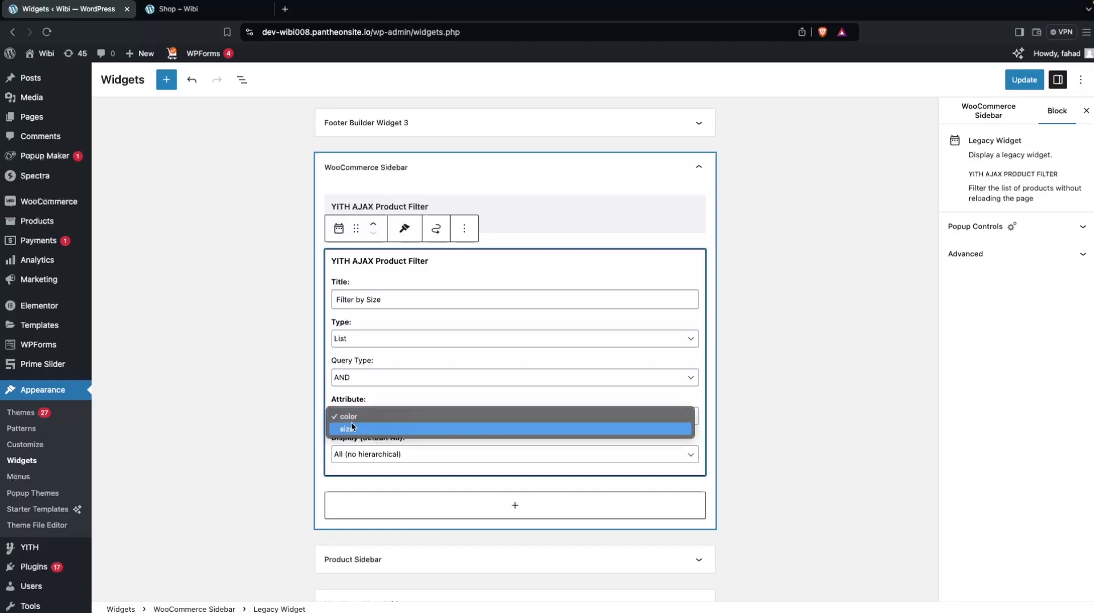
click(354, 429)
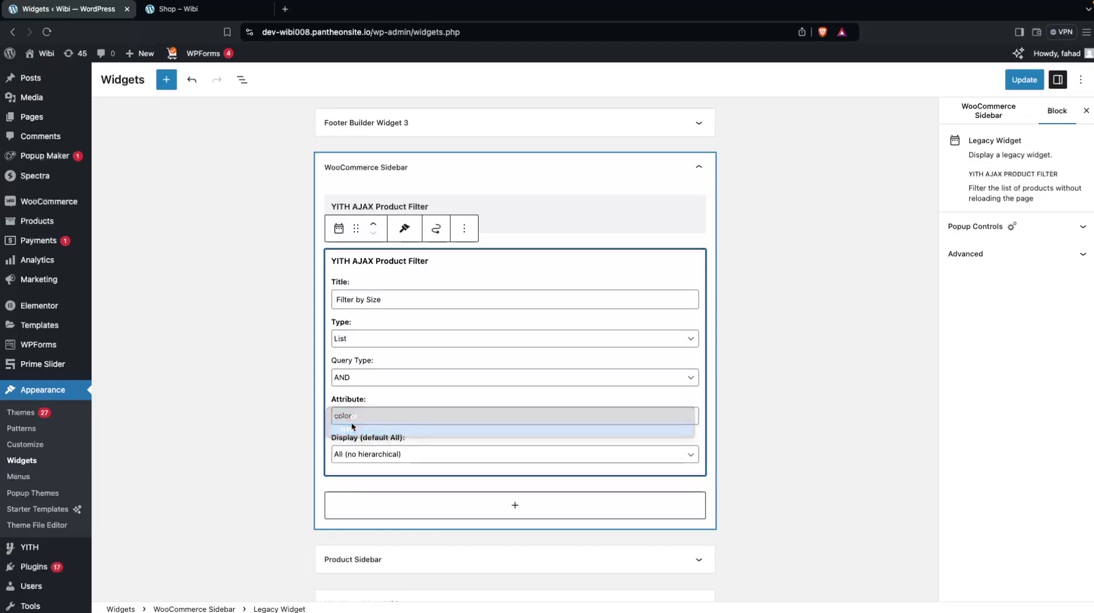
click(1034, 82)
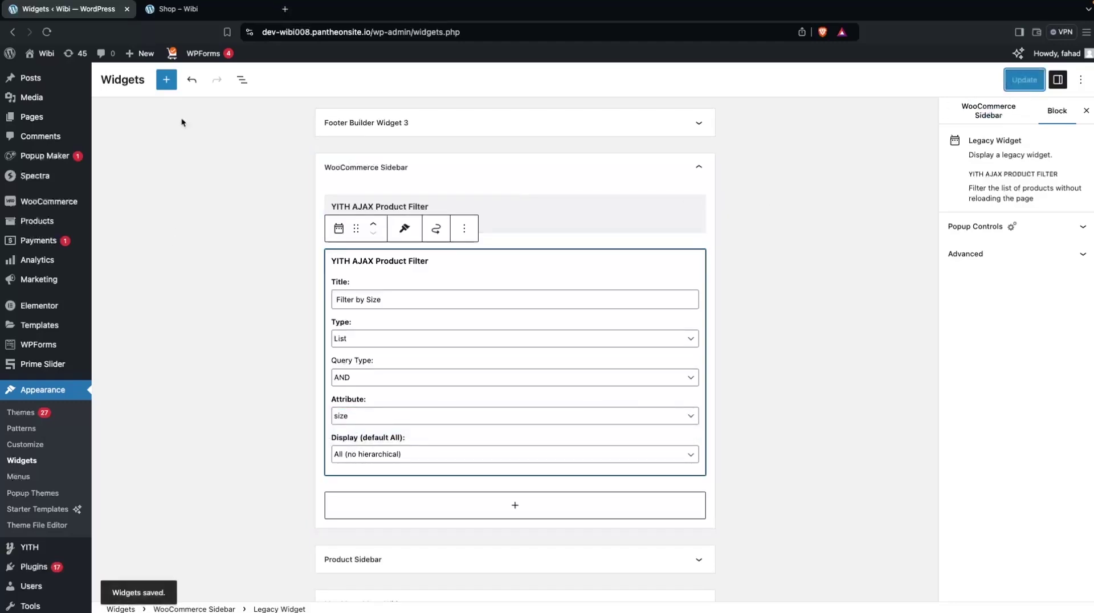
Step: Reload the shop to show Filter by Size, then filter products by the red swatch
click(179, 12)
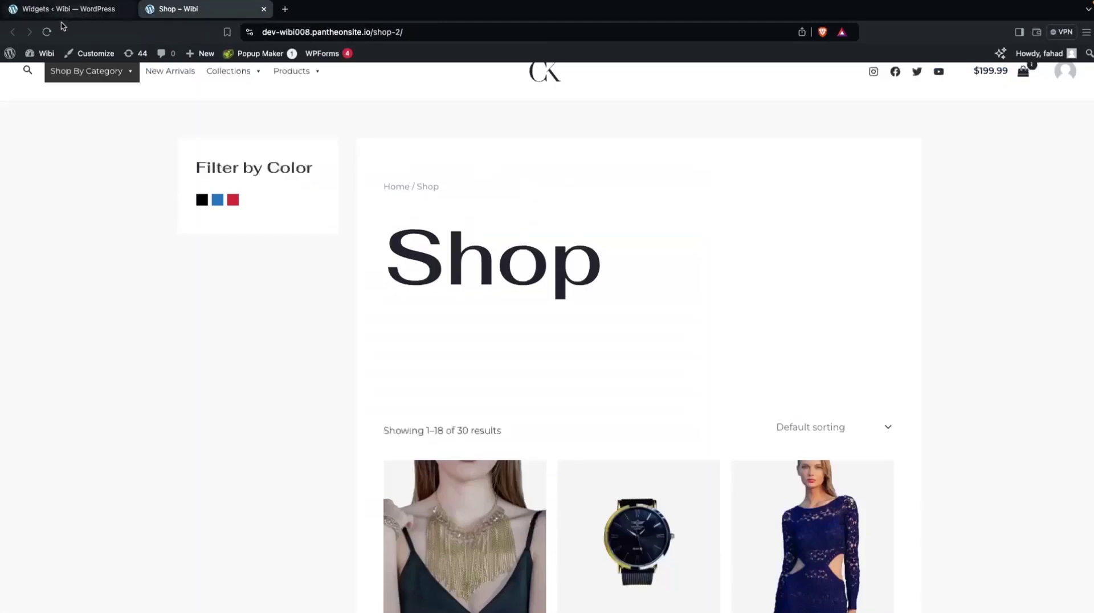
click(46, 32)
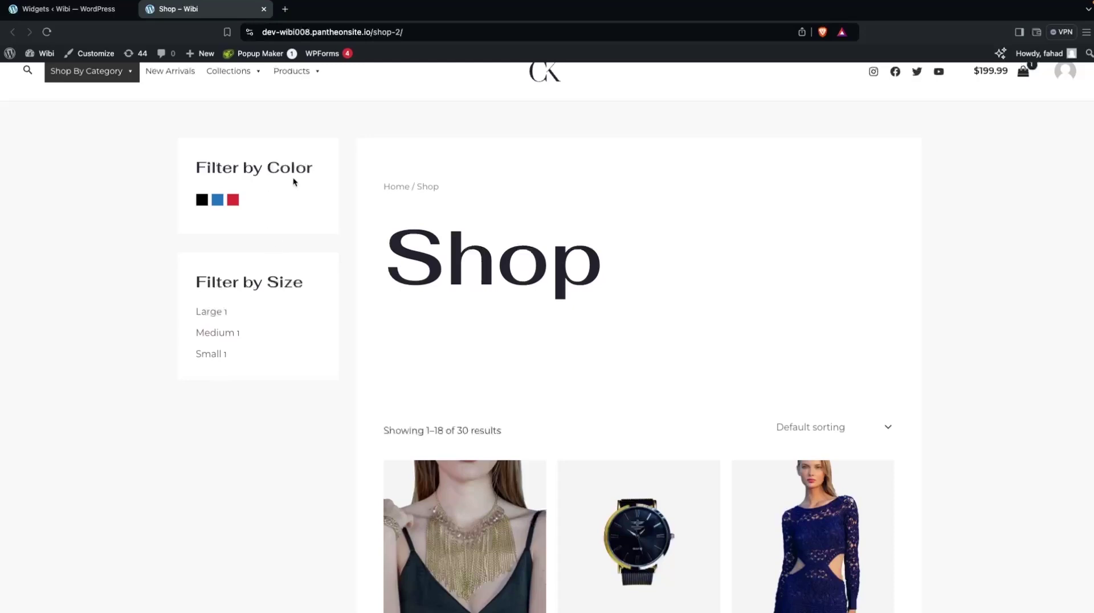
click(203, 201)
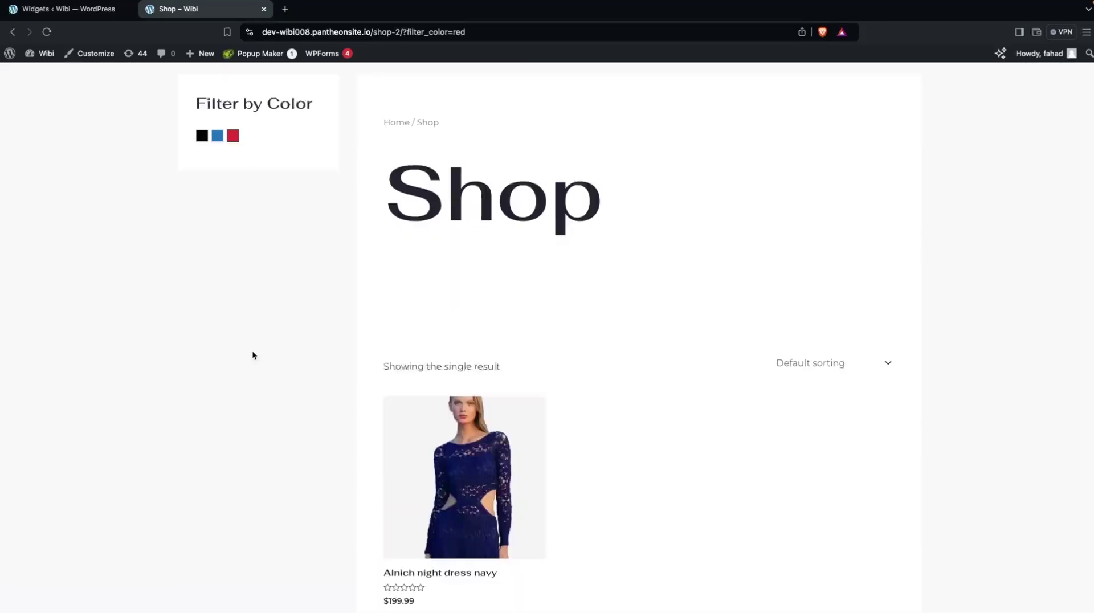
scroll(253, 355, down, 2)
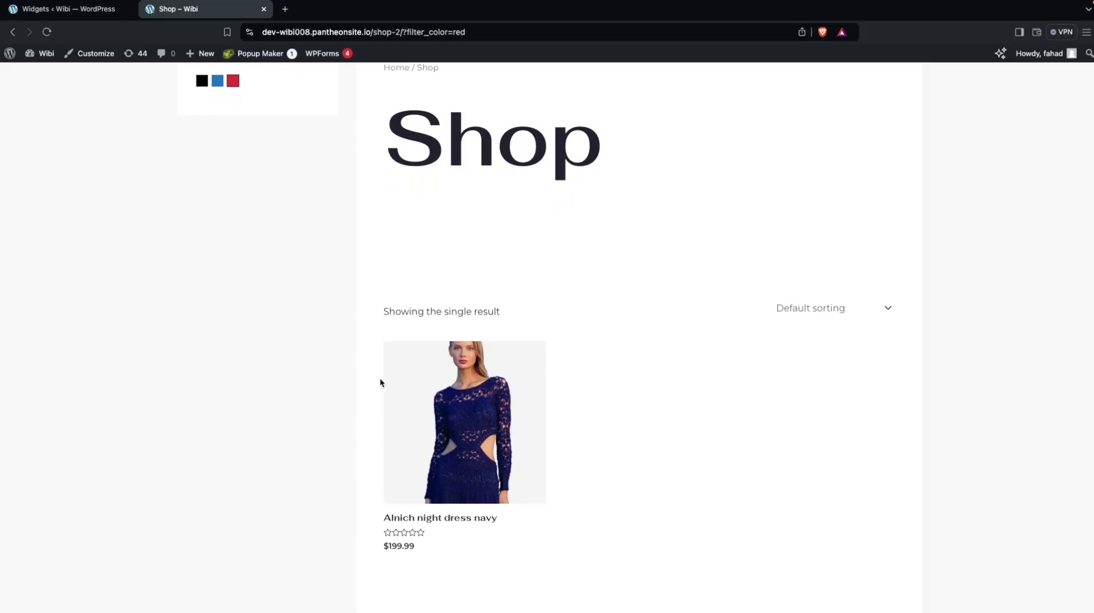
scroll(337, 341, up, 1)
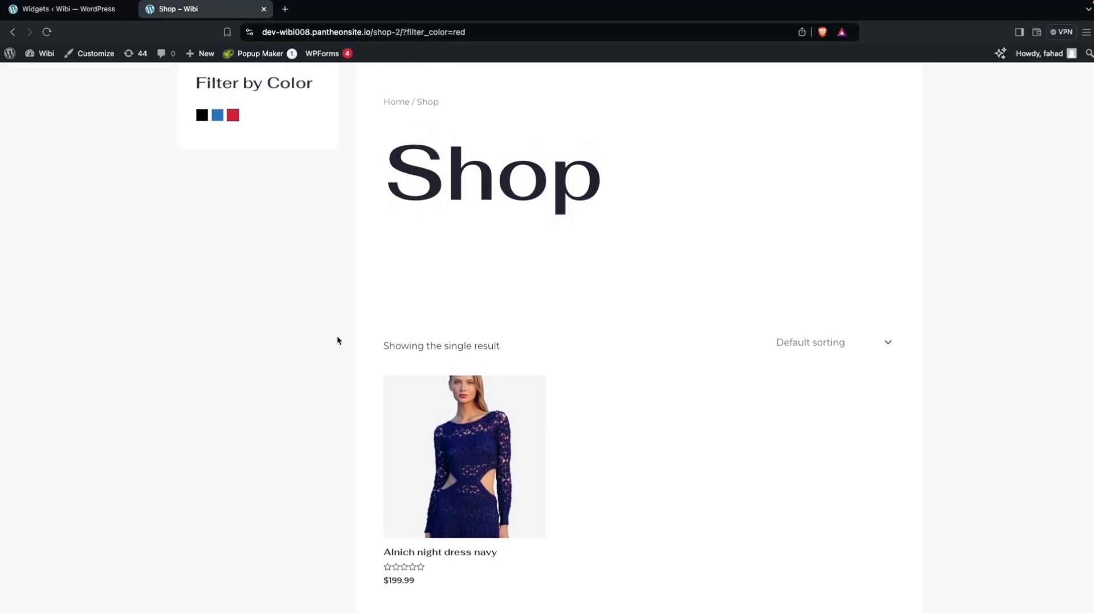
scroll(336, 341, up, 2)
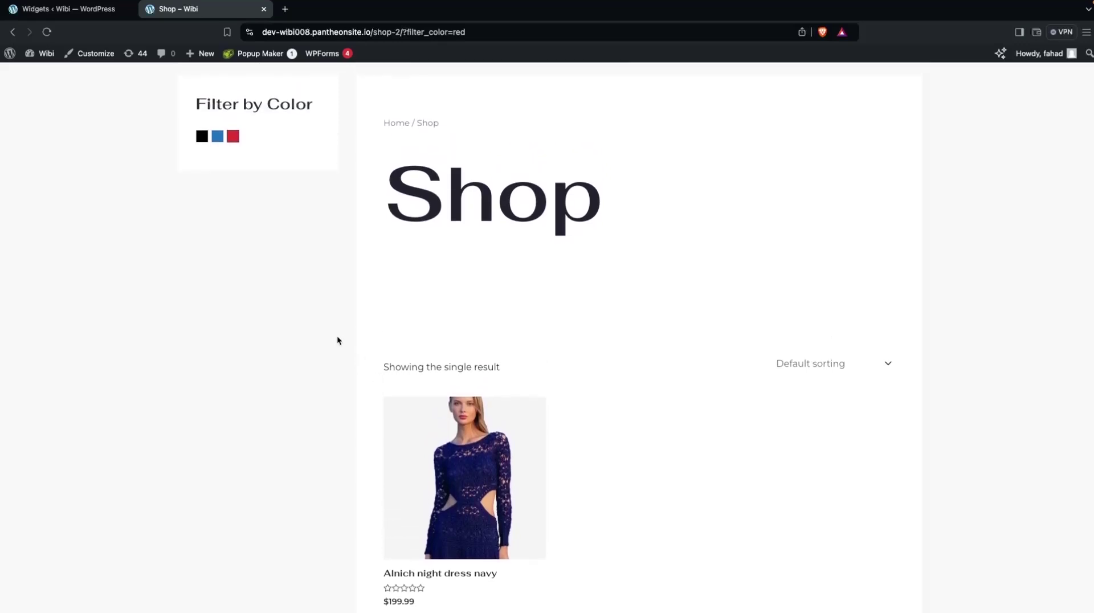
scroll(337, 341, up, 2)
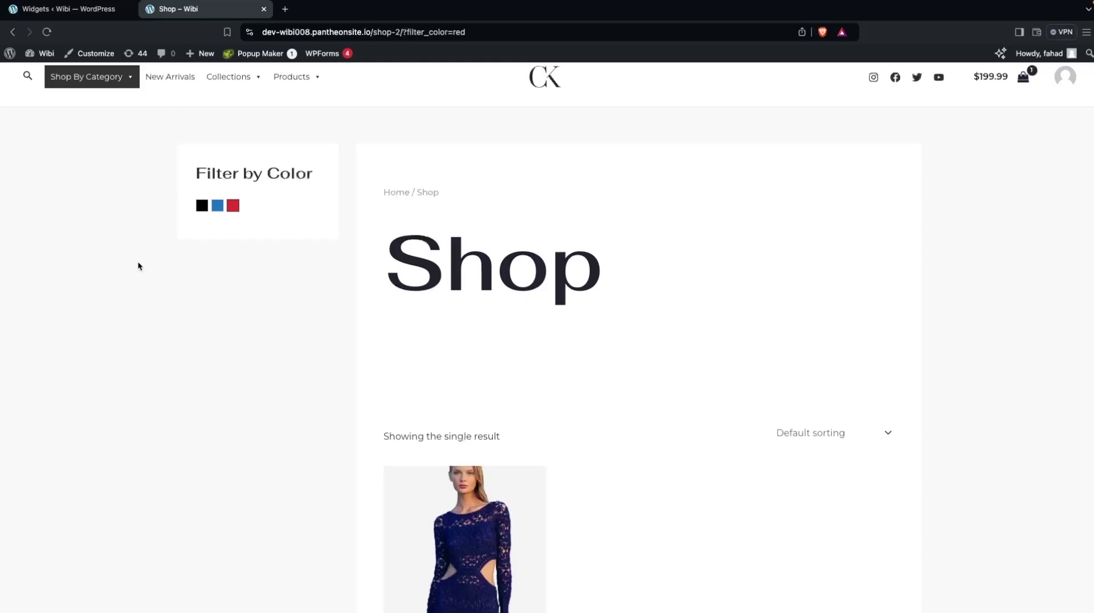
Step: Add a YITH AJAX Reset Filter widget to the WooCommerce Sidebar and save it
click(85, 16)
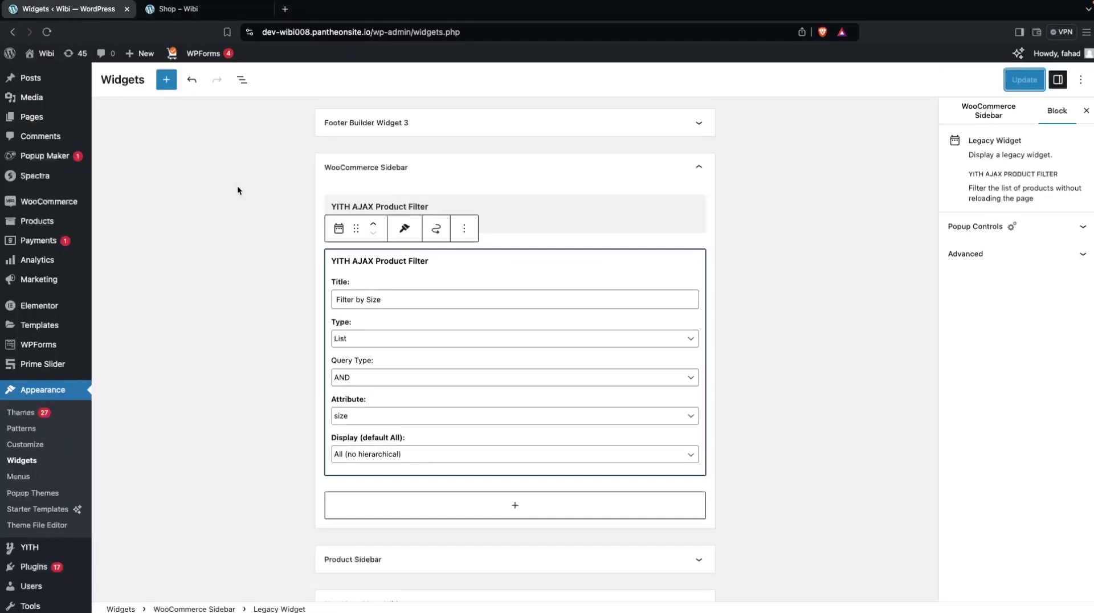
click(489, 507)
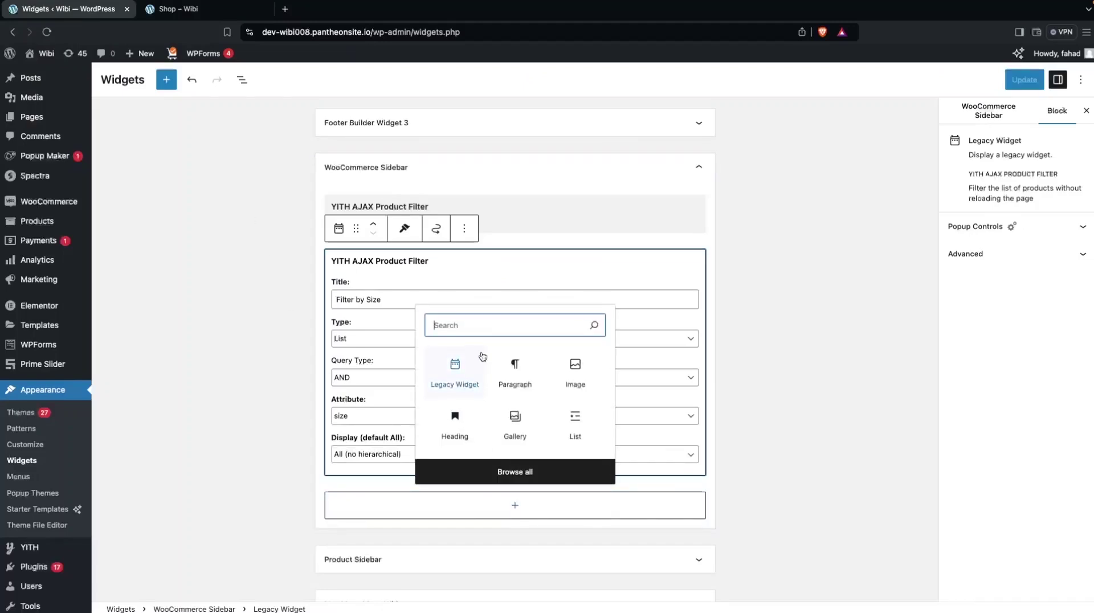
text(yith)
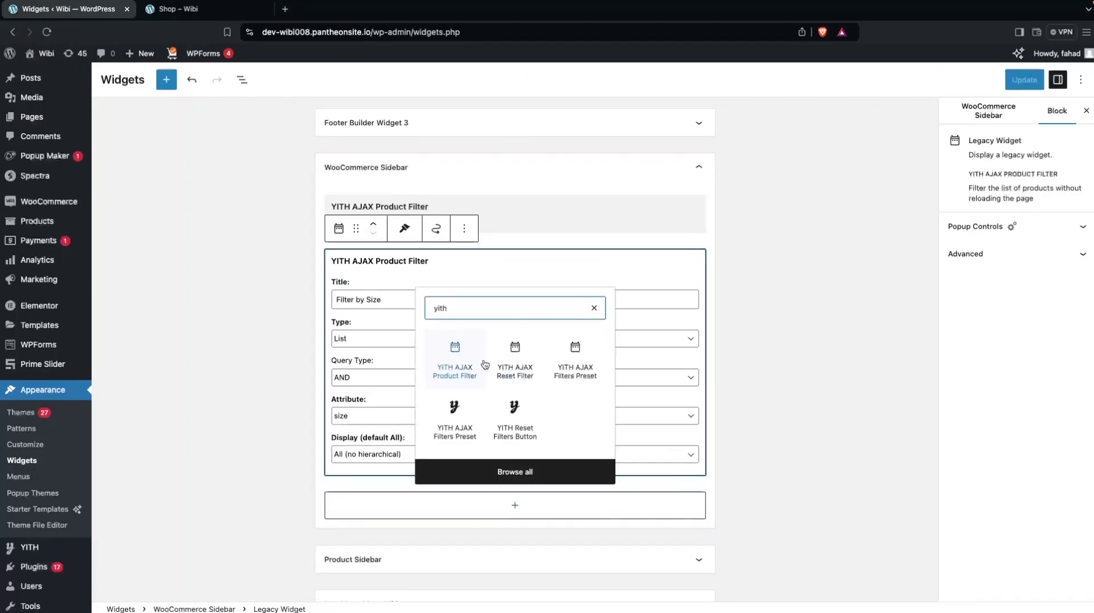
click(521, 362)
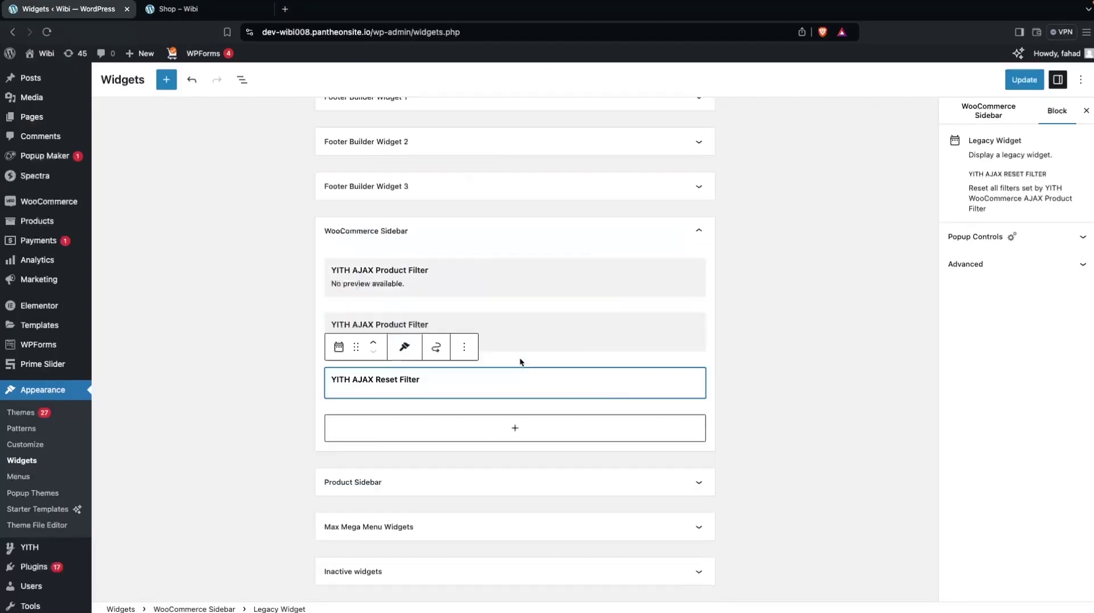
click(1023, 80)
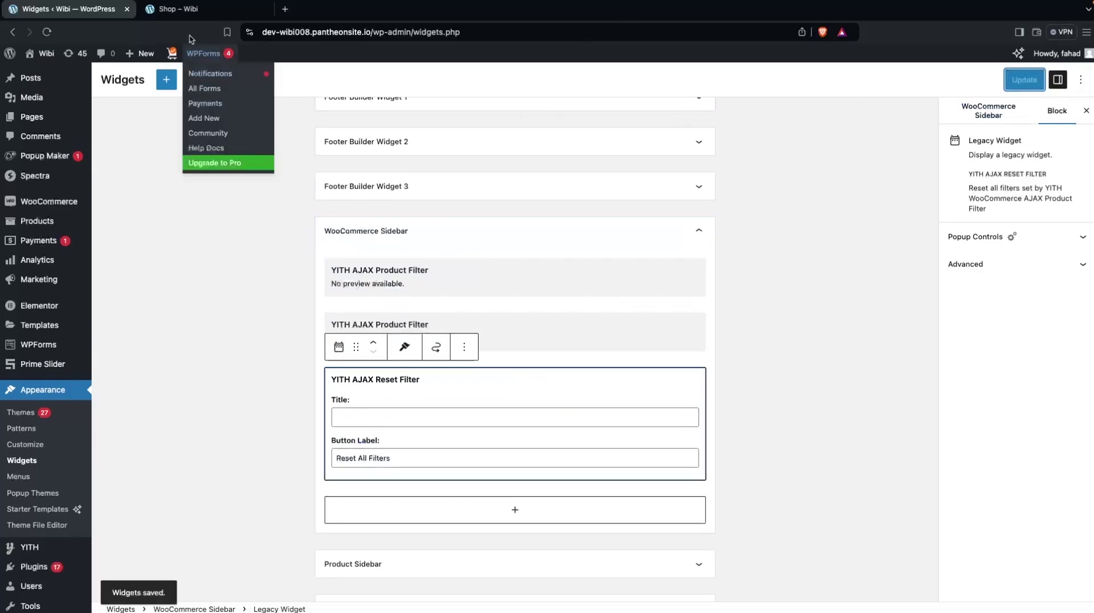
click(190, 10)
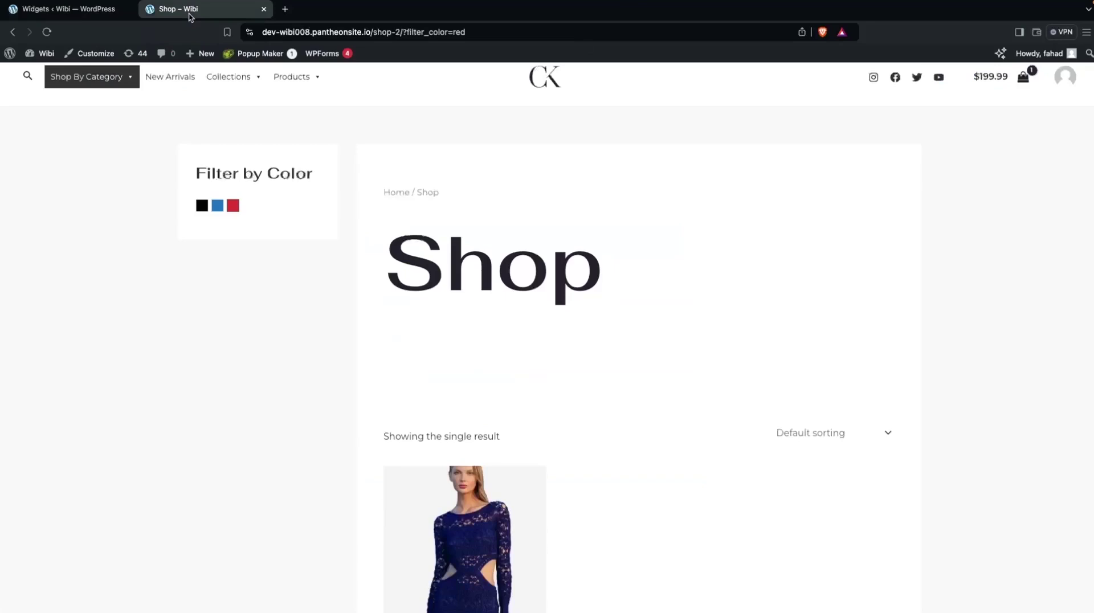
Step: Reload the shop and use Reset All Filters to clear the red filter
click(47, 31)
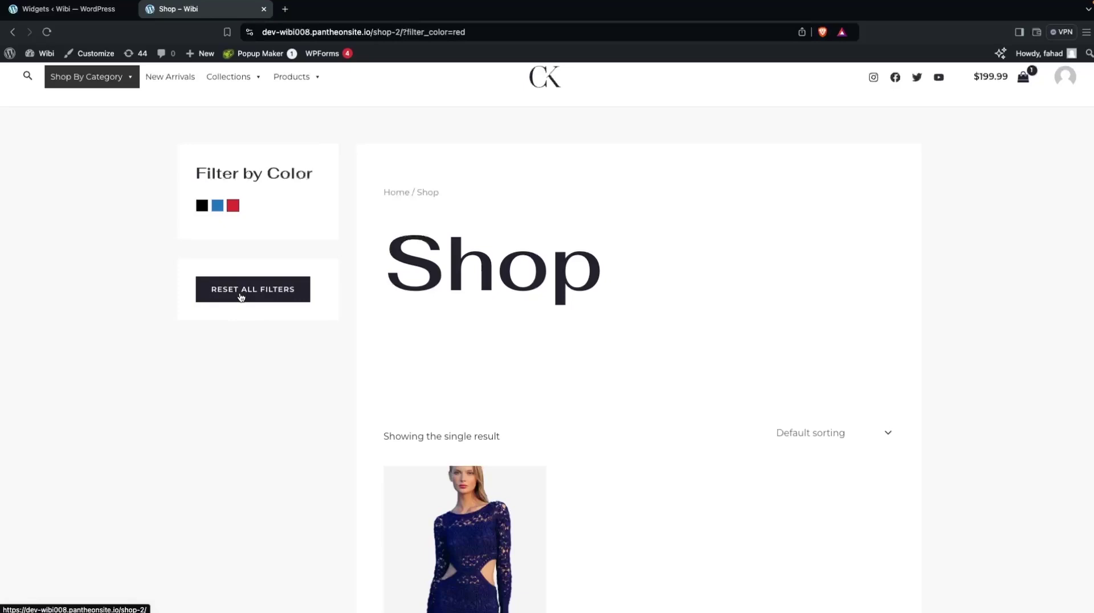
click(241, 295)
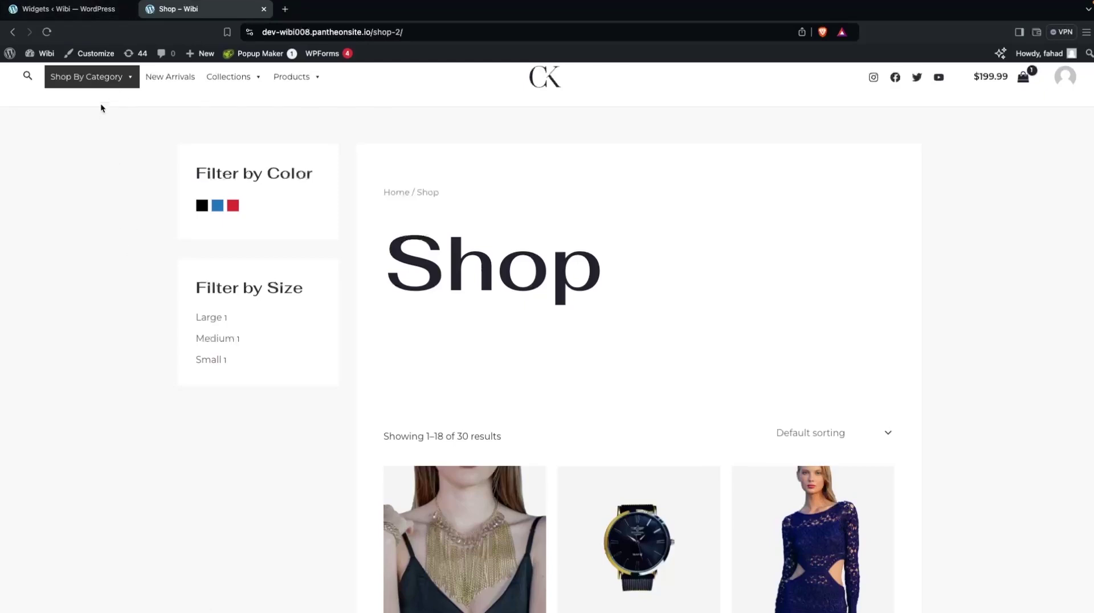
Step: Go back to the admin and open the Products > Attributes page
click(83, 17)
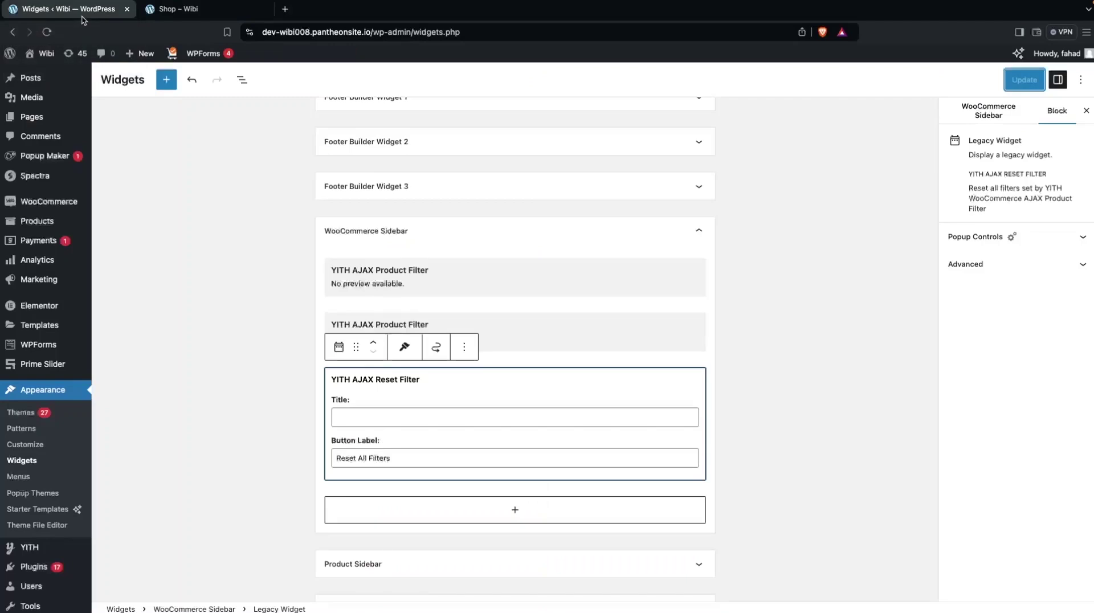
mouse_move(69, 216)
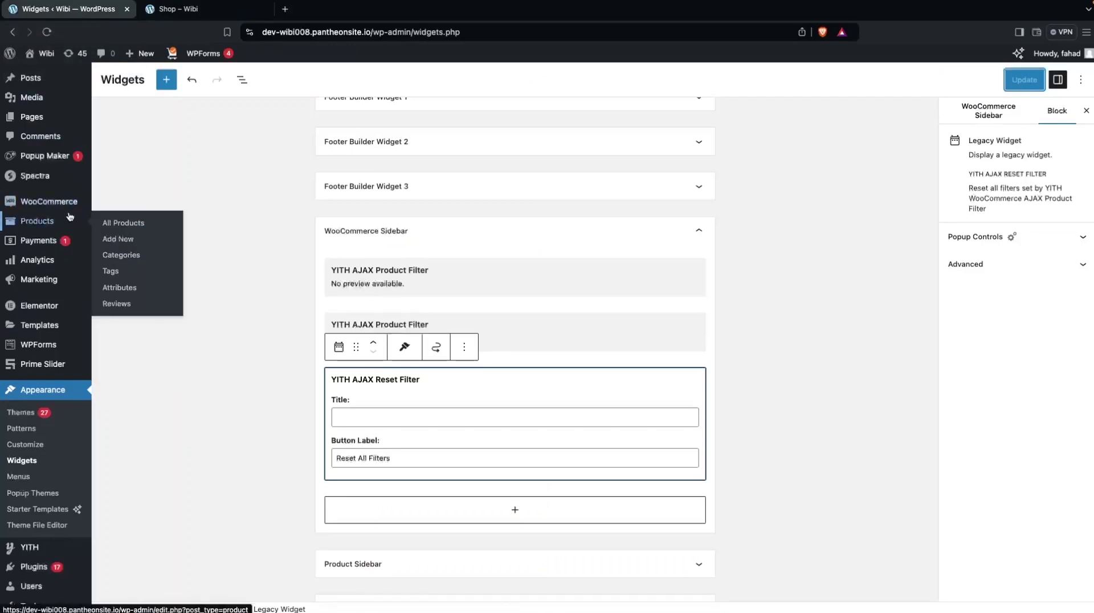
click(139, 293)
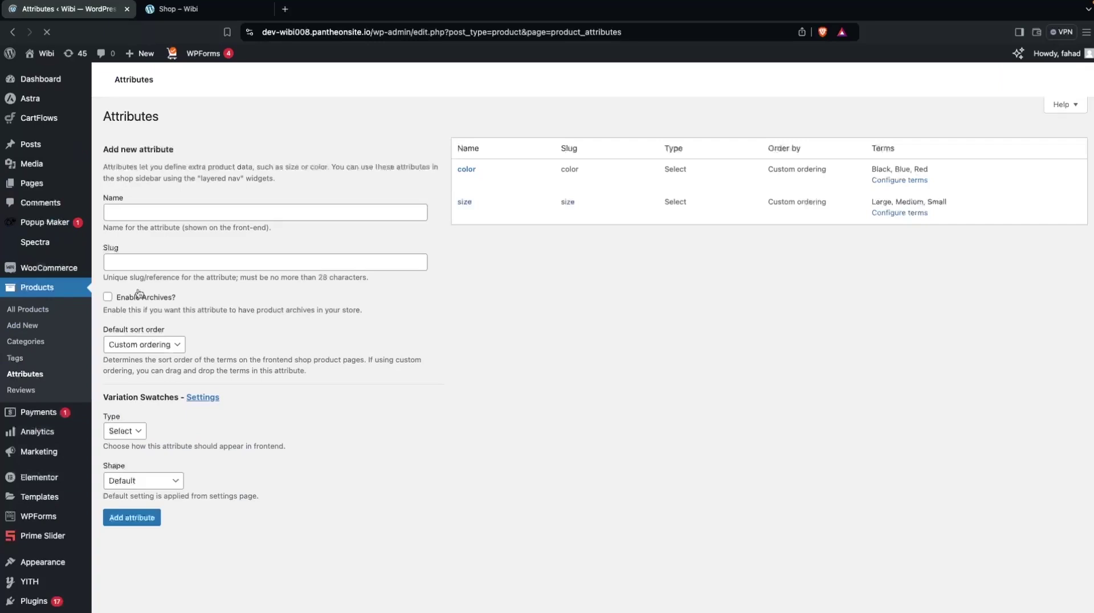
mouse_move(465, 214)
mouse_move(471, 169)
scroll(374, 290, down, 5)
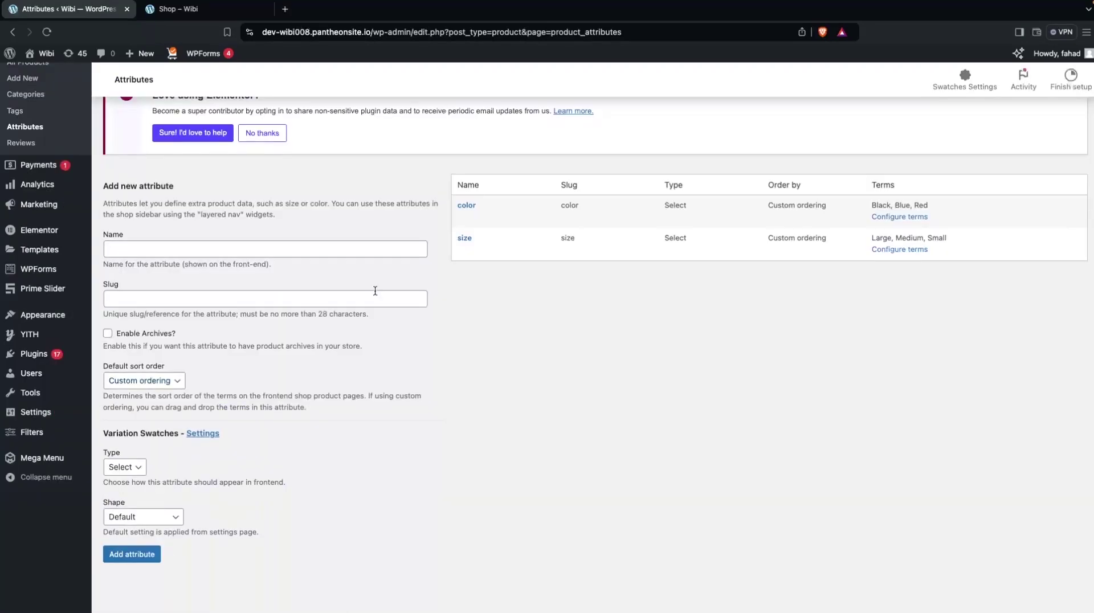
Step: Create a product attribute named 'price' with slug 'price' and type Label
click(285, 249)
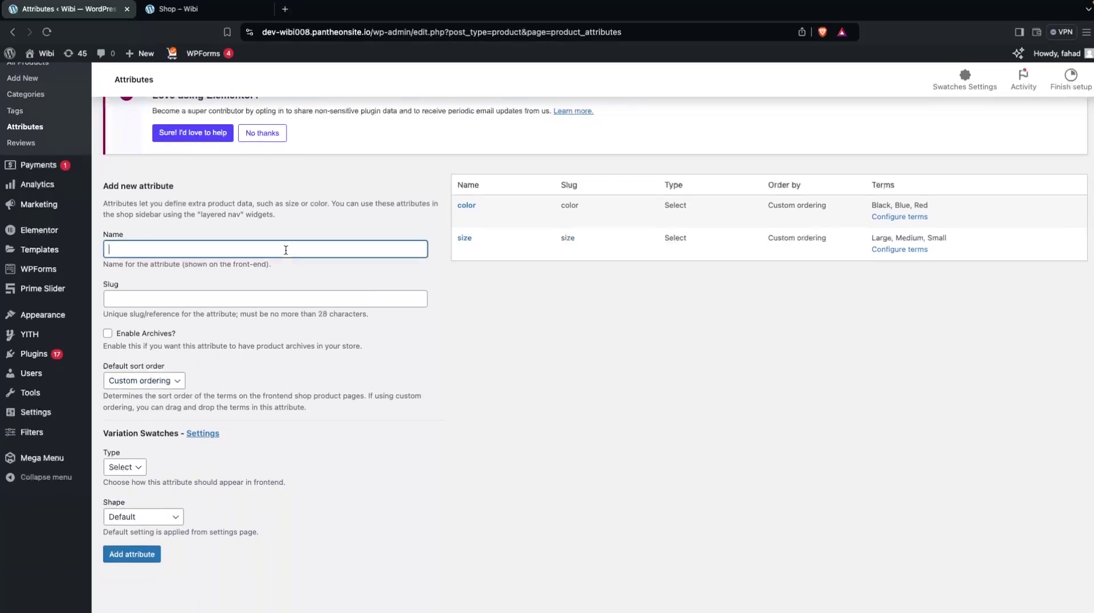
text(price)
click(269, 299)
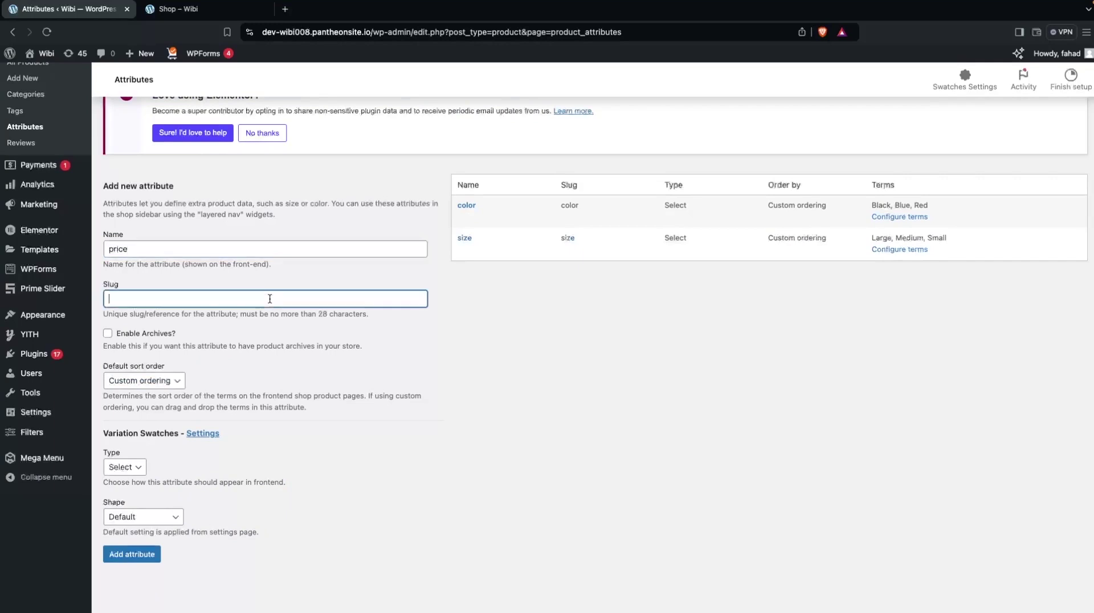
text(price)
click(130, 471)
click(135, 486)
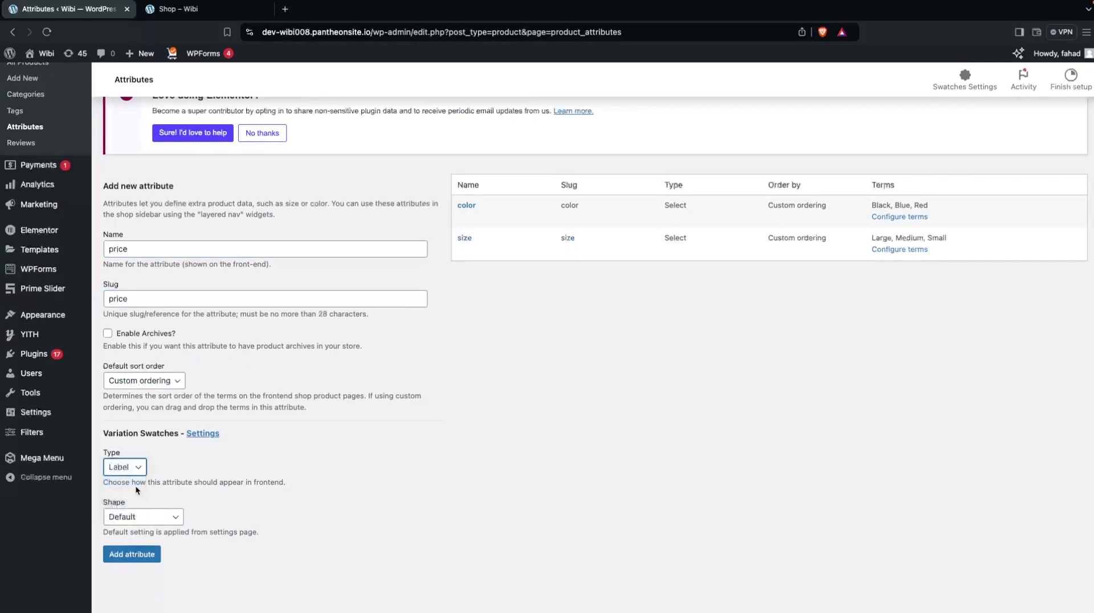
click(142, 558)
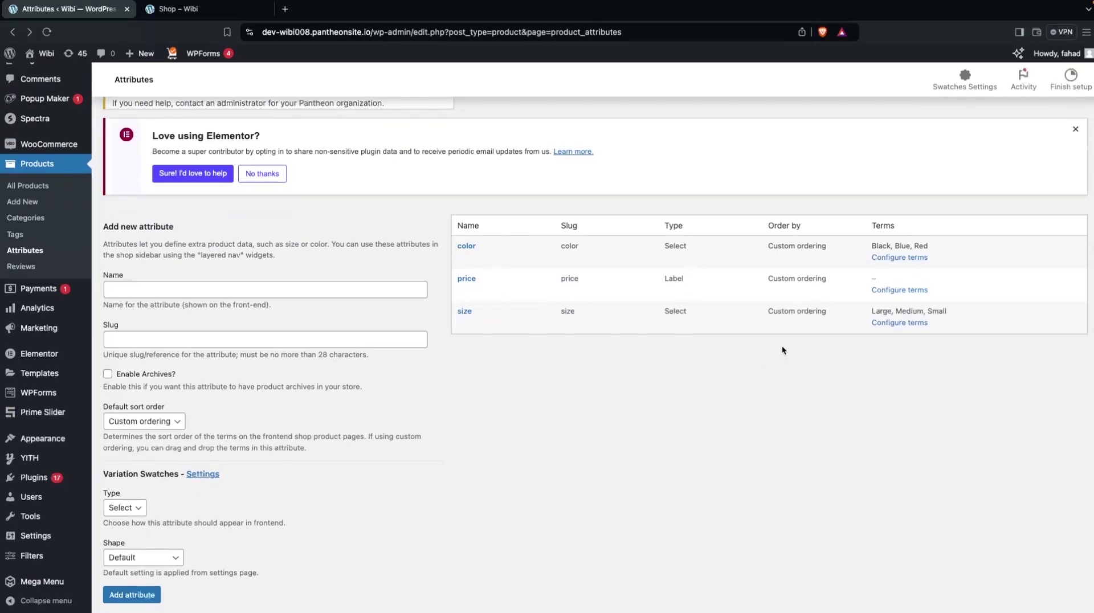
Step: Add the price term '$10 - $100' with the same text as its slug
click(890, 294)
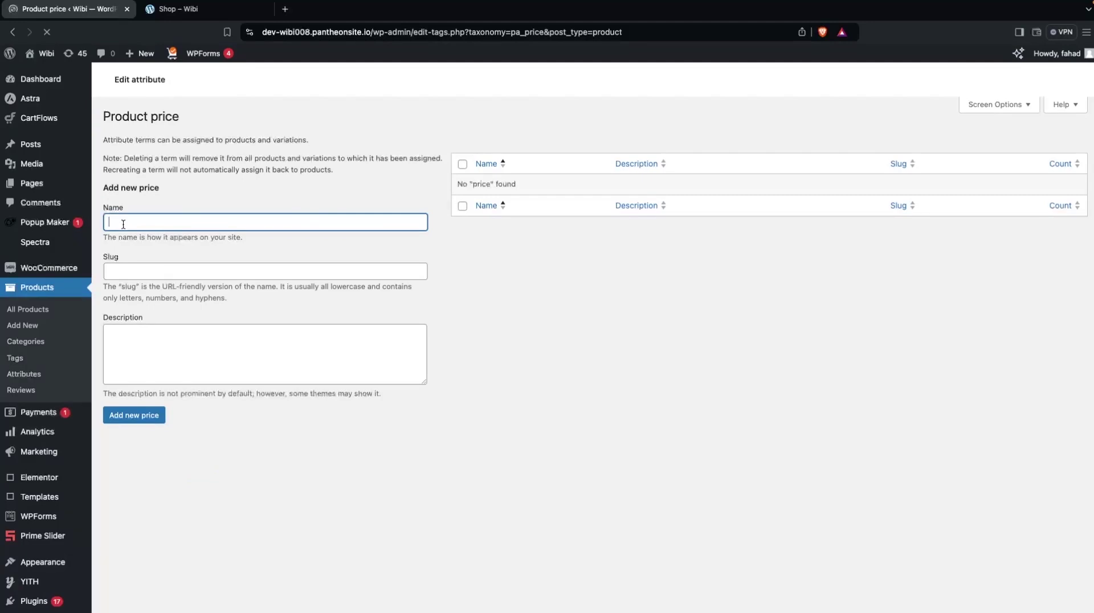
text($10)
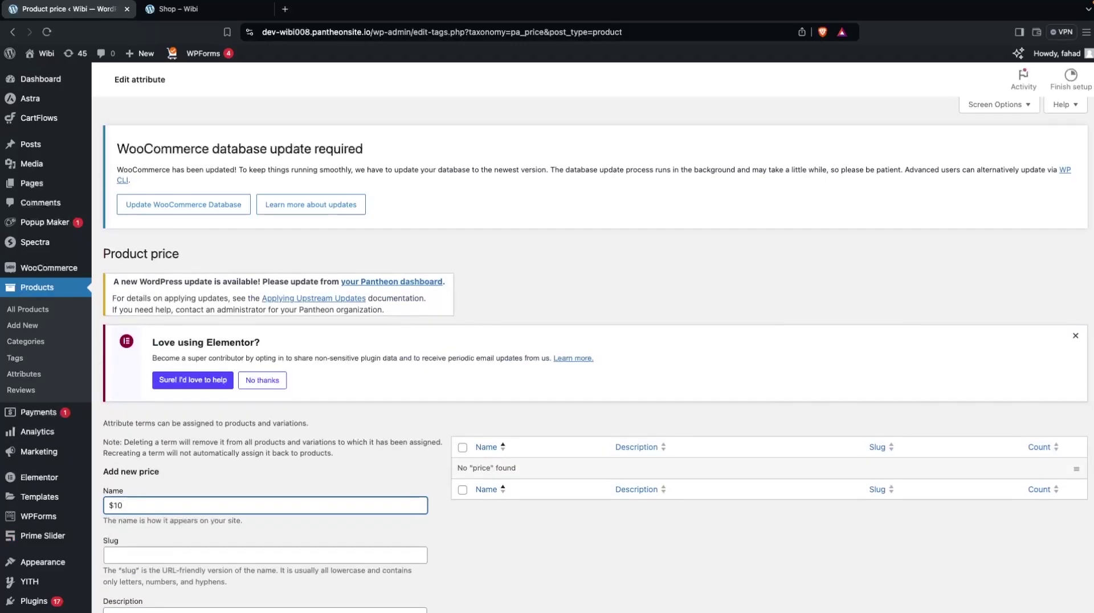
text( - $100)
scroll(213, 458, down, 3)
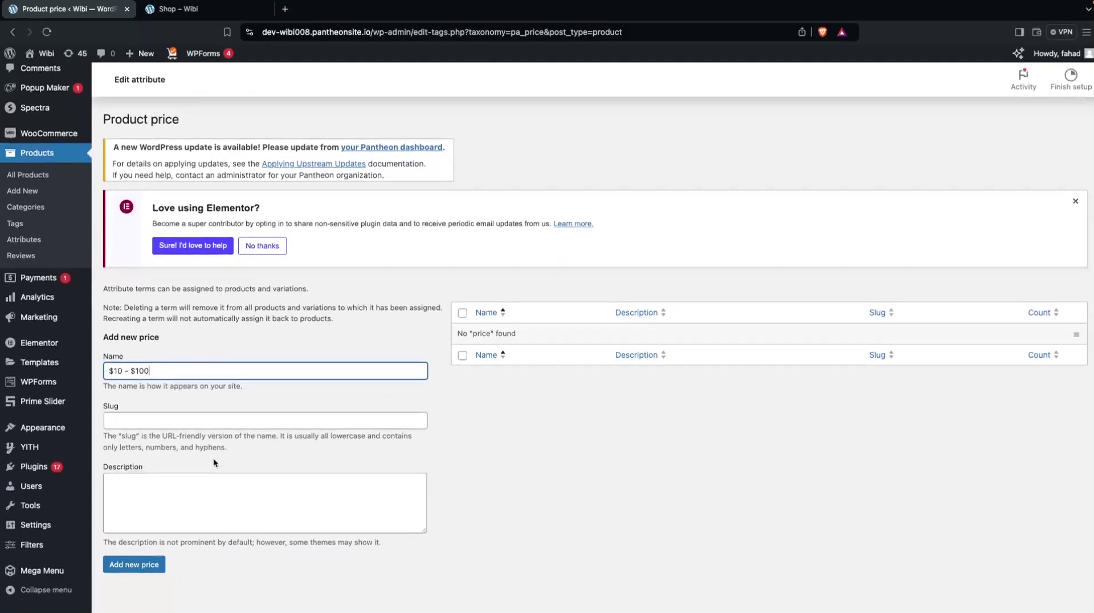
click(151, 420)
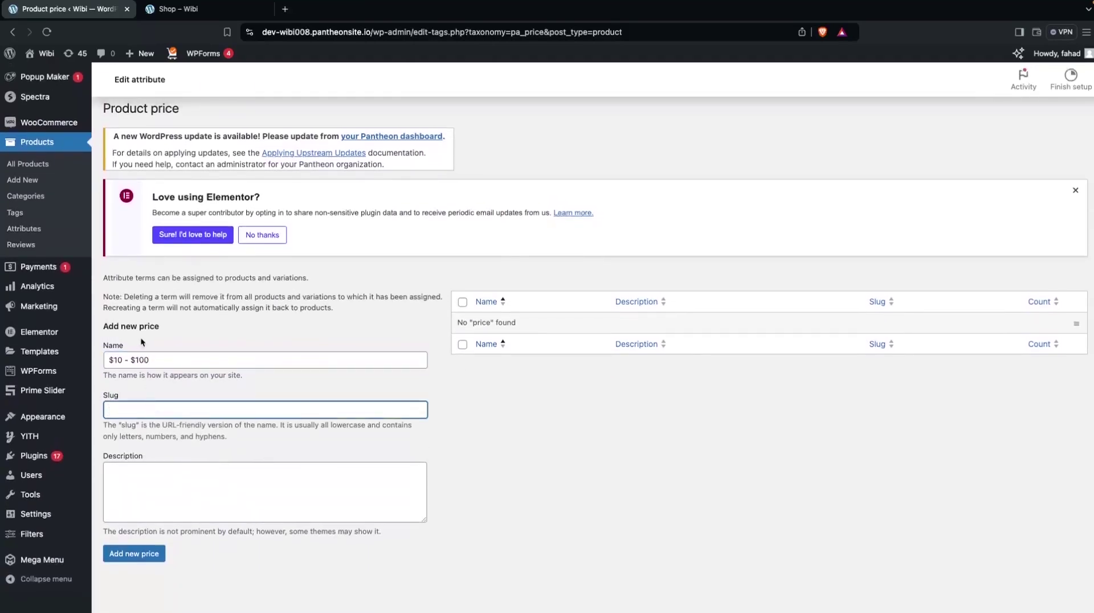
triple_click(155, 358)
key(ctrl+c)
mouse_move(69, 358)
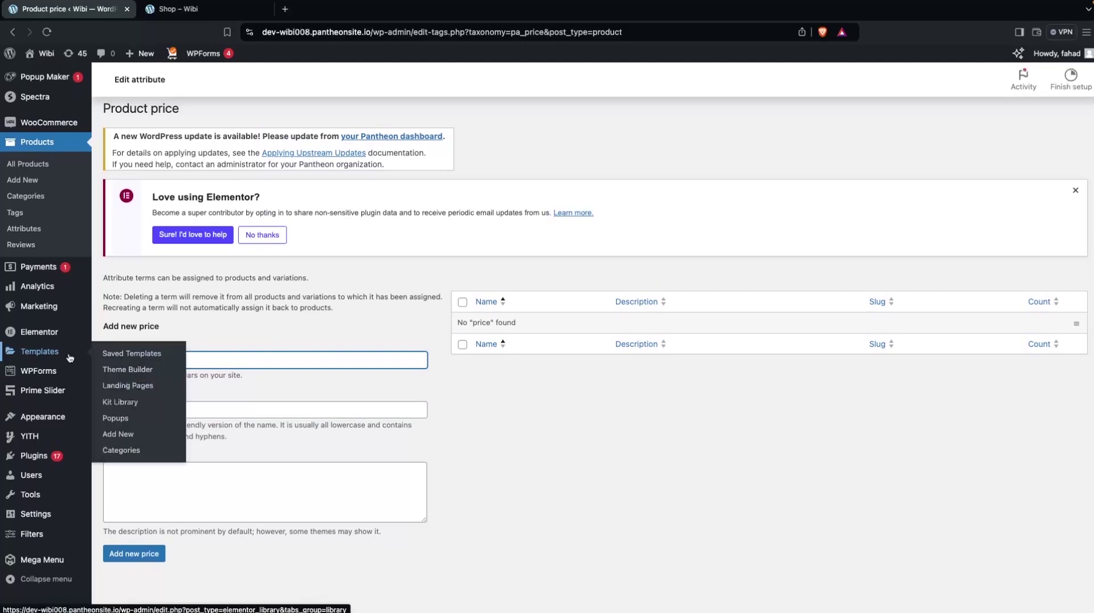
click(216, 407)
key(ctrl+v)
click(147, 553)
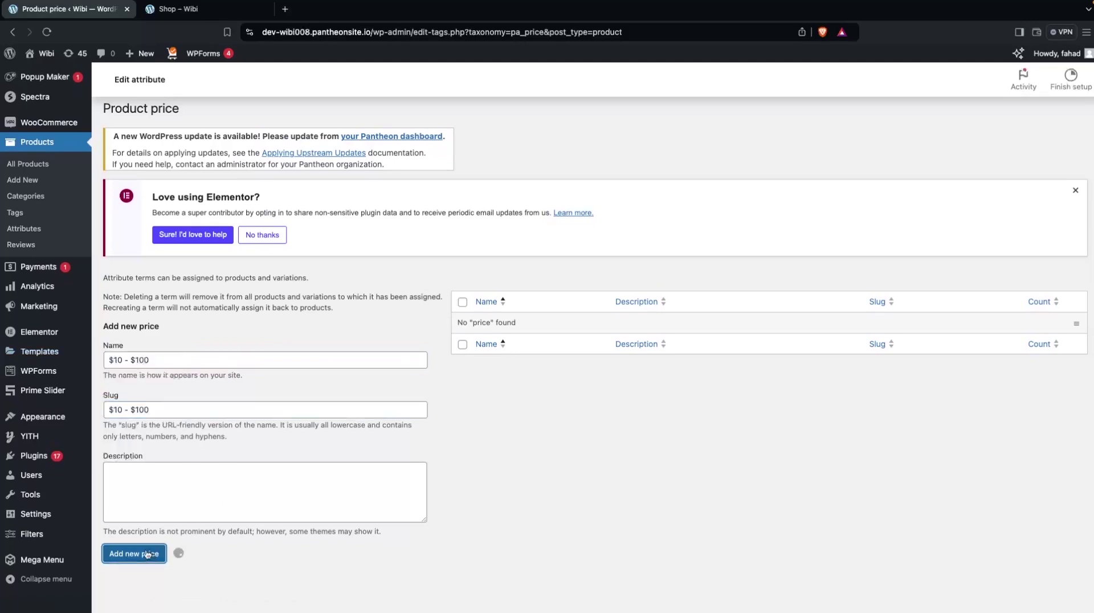
Step: Add the second price term '$100 - $1000' with a matching 100-1000 slug
click(140, 388)
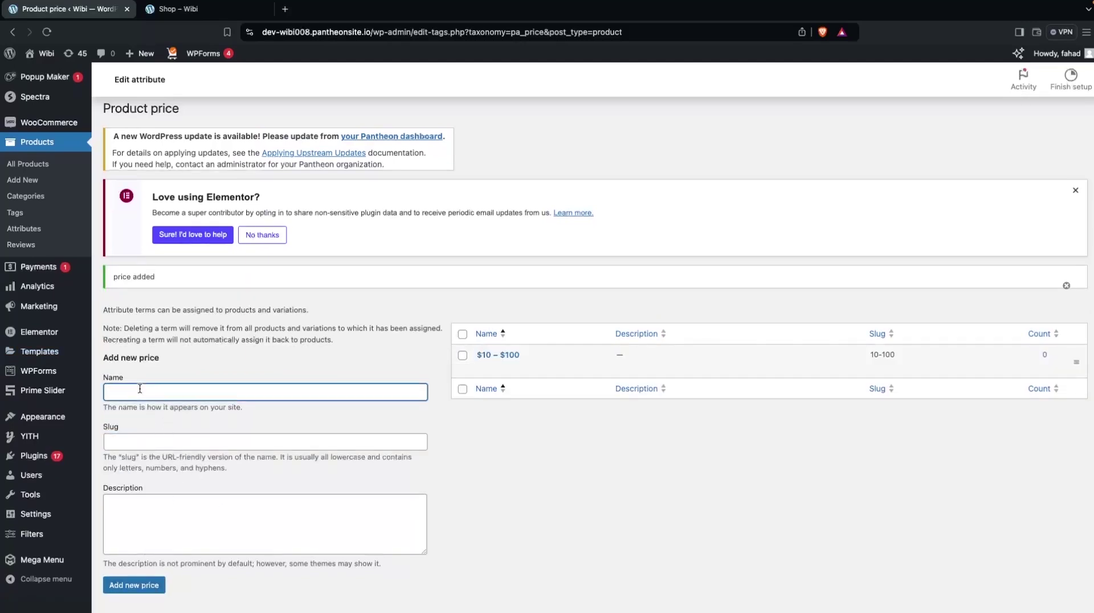
text(1)
key(ctrl+v)
key(Left)
key(Left)
key(Left)
key(Left)
key(Left)
key(Left)
key(Left)
text(0)
key(End)
text(0)
click(144, 440)
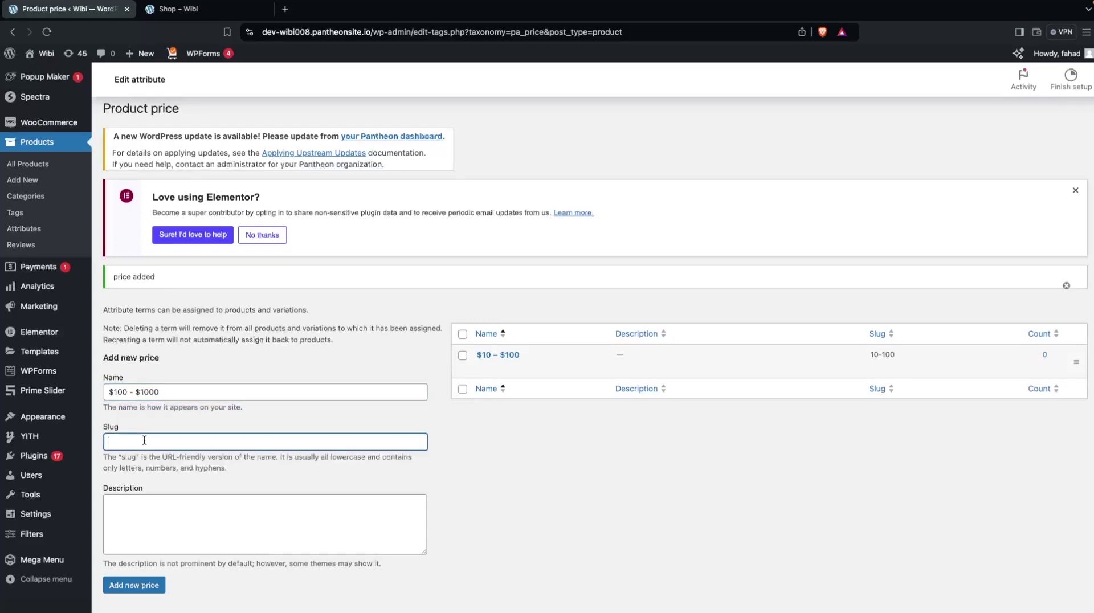
key(ctrl+v)
text(0)
key(Left)
key(Left)
key(Left)
key(Left)
key(Left)
key(Left)
key(Left)
key(Left)
text(0)
scroll(147, 484, down, 1)
click(147, 559)
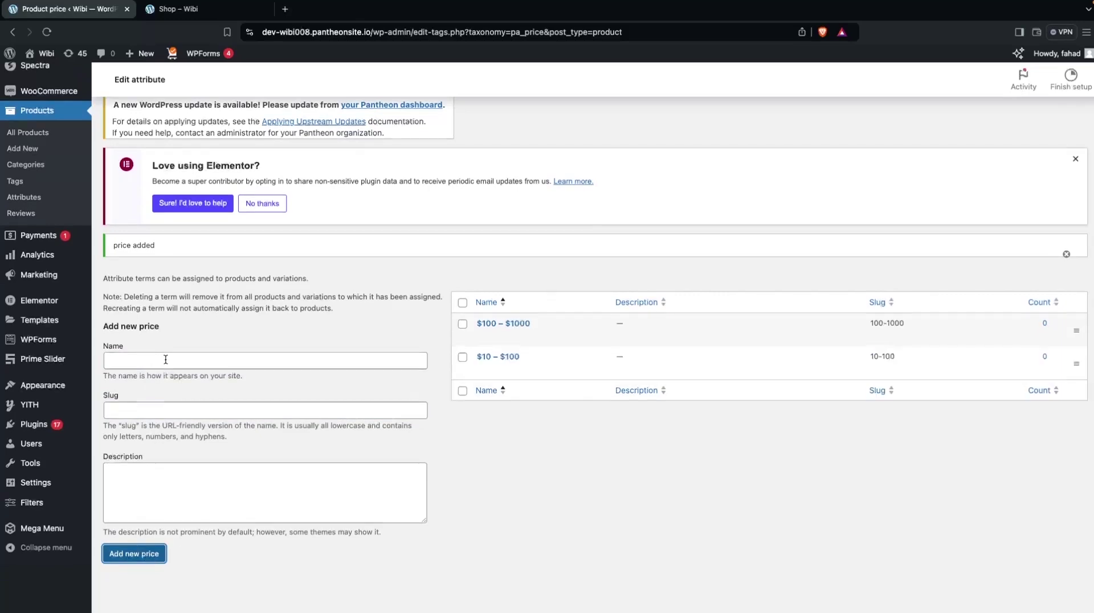
scroll(164, 358, up, 2)
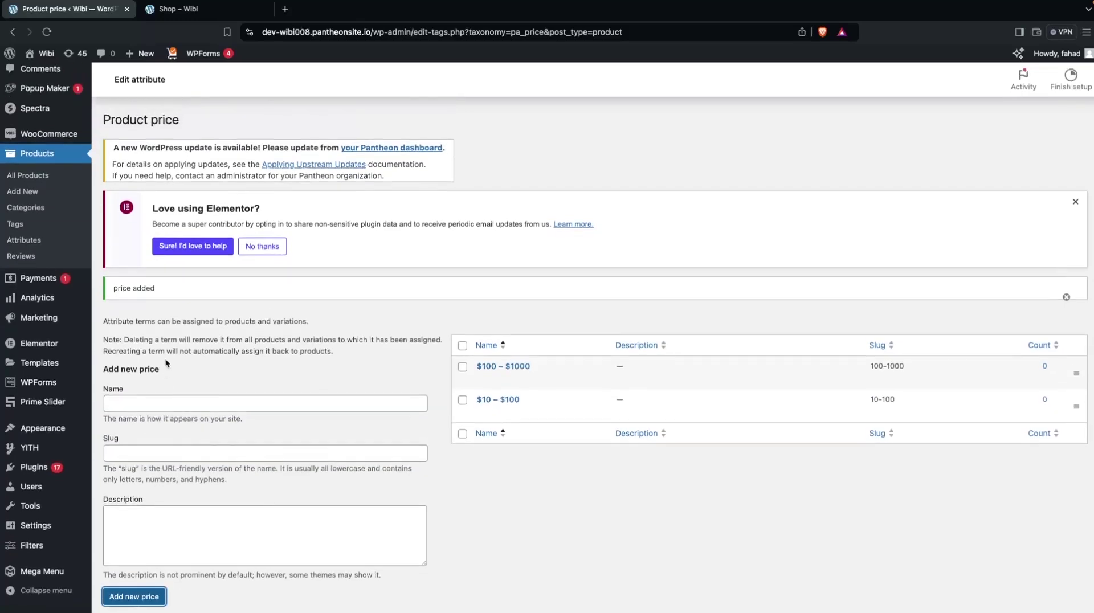
Step: Change the price attribute's type from Label to Select and update it
click(41, 239)
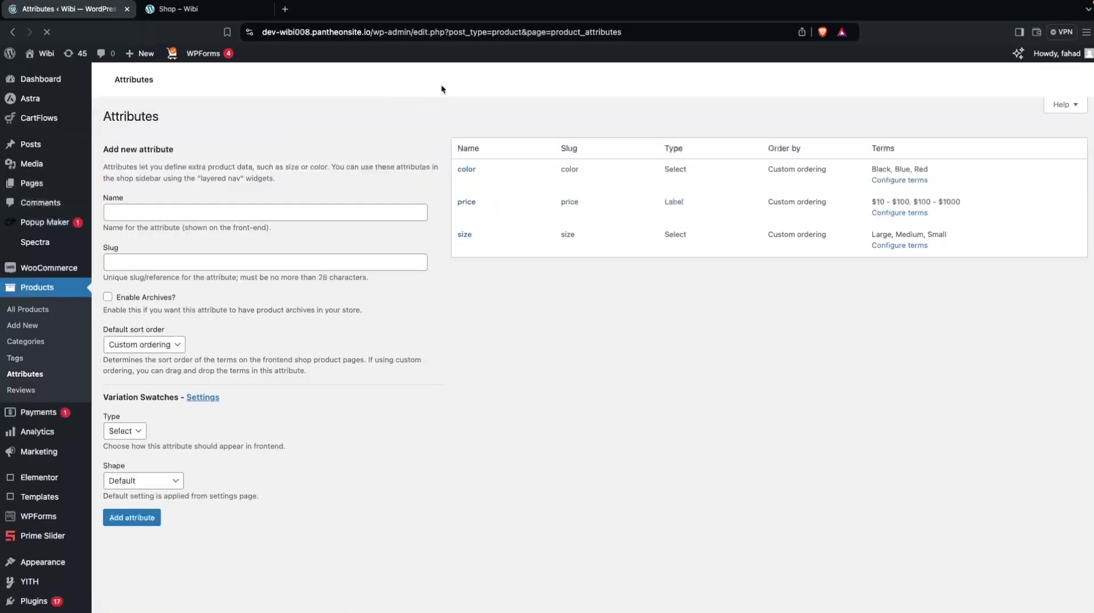
click(462, 215)
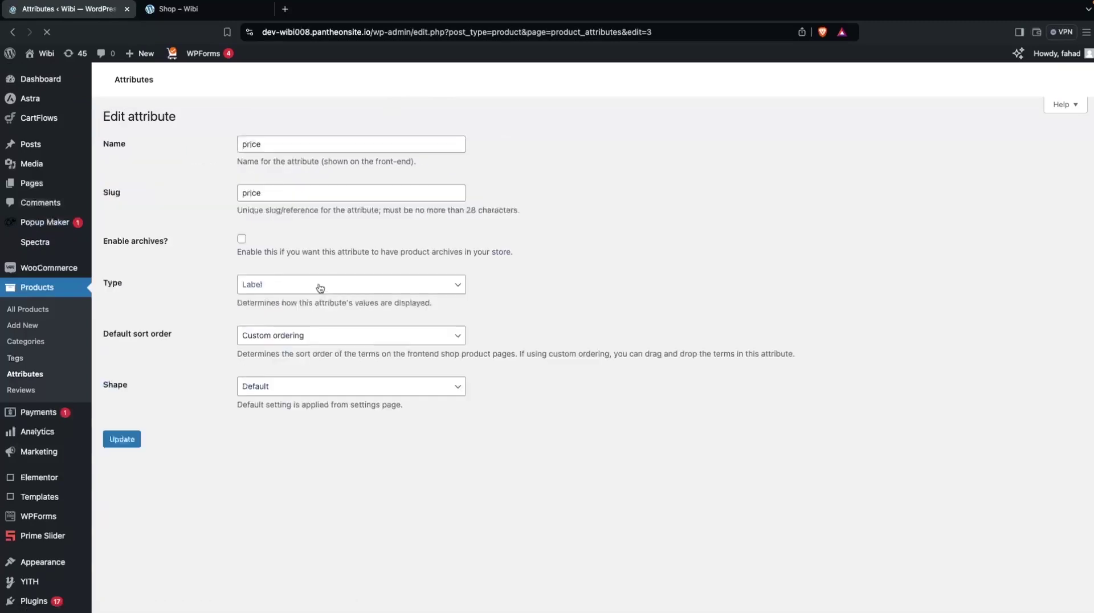
click(317, 286)
click(259, 273)
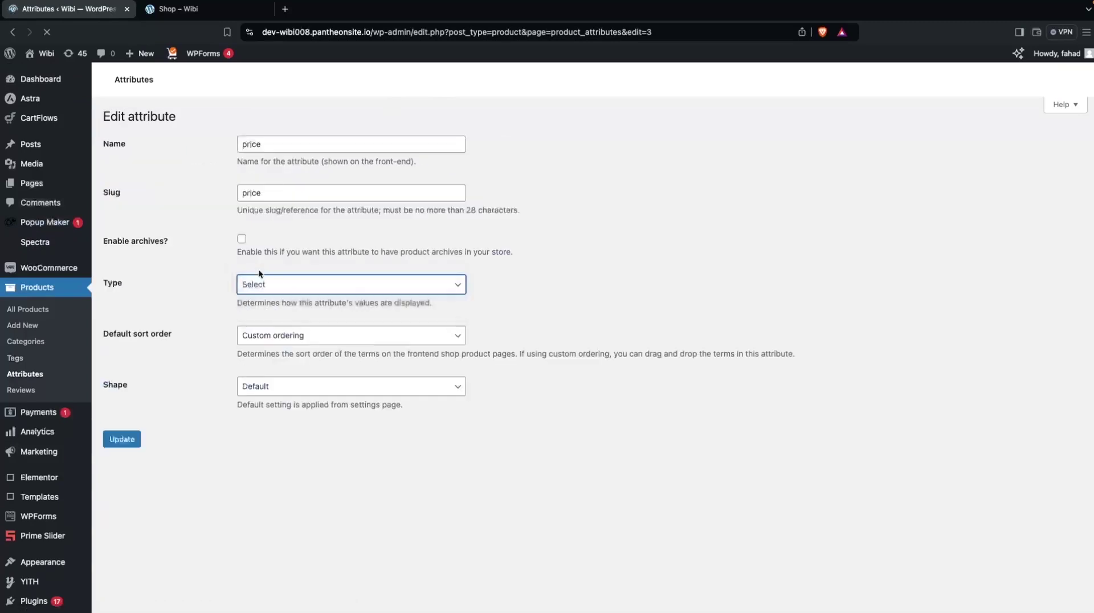
click(121, 440)
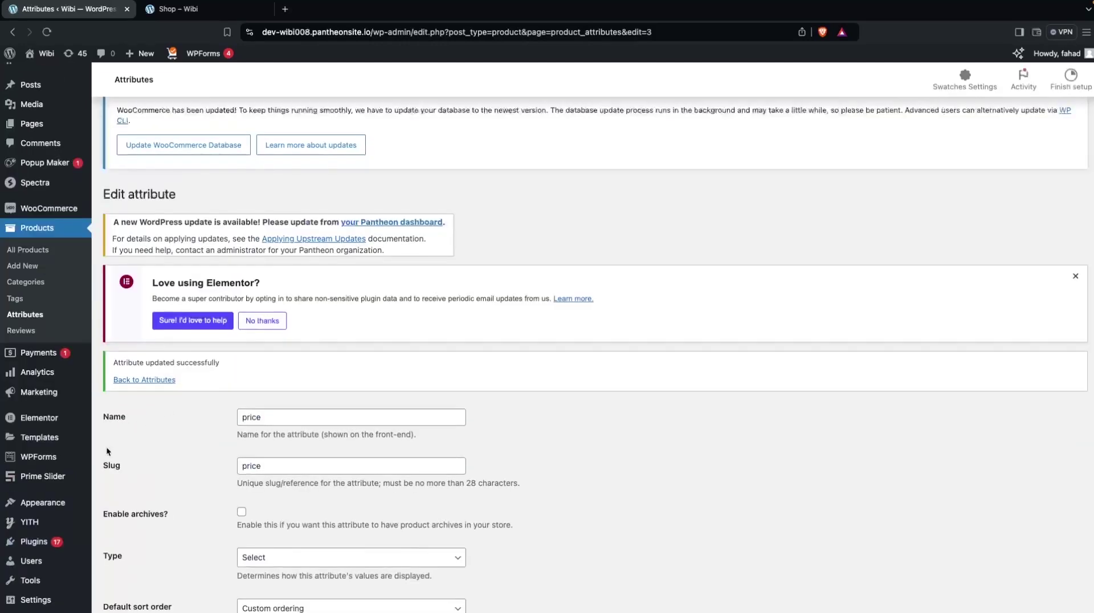
mouse_move(29, 503)
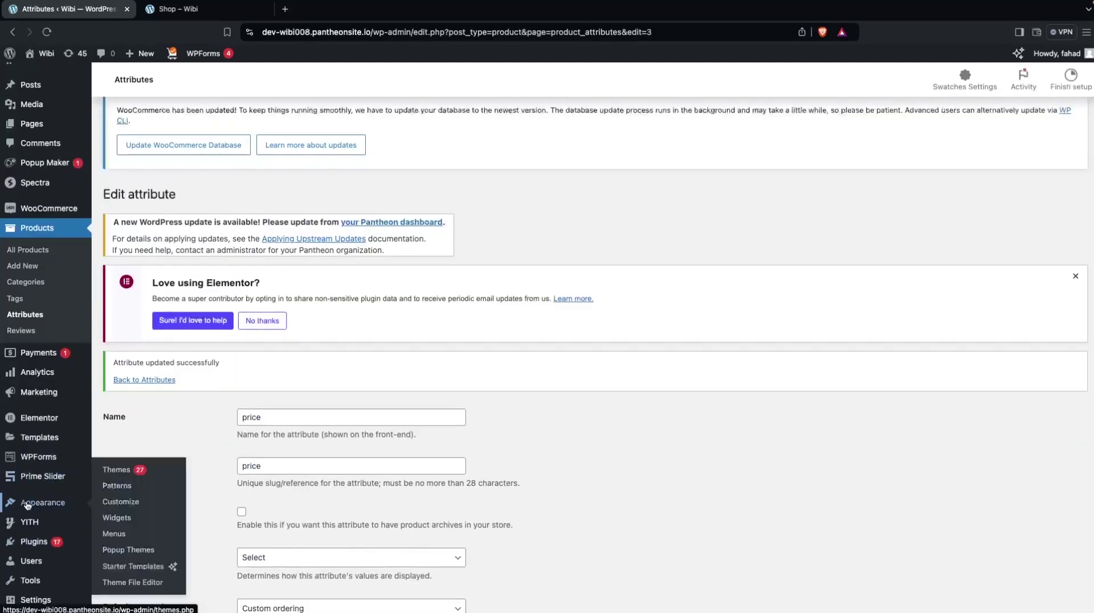
Step: Add a YITH AJAX Product Filter titled 'Filter by Price' to the WooCommerce Sidebar
click(131, 520)
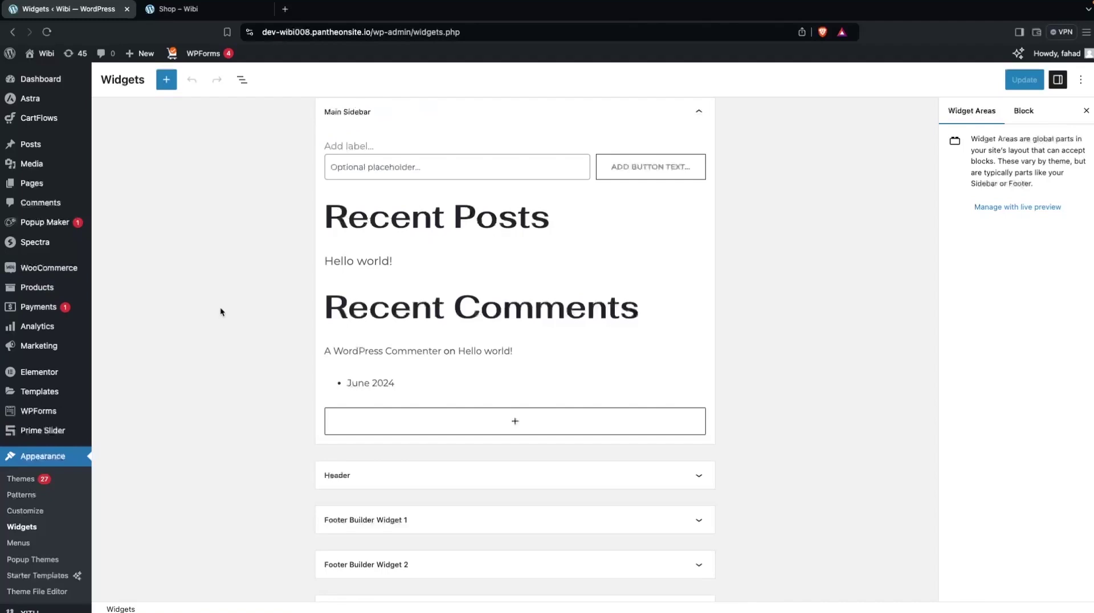
scroll(221, 301, down, 5)
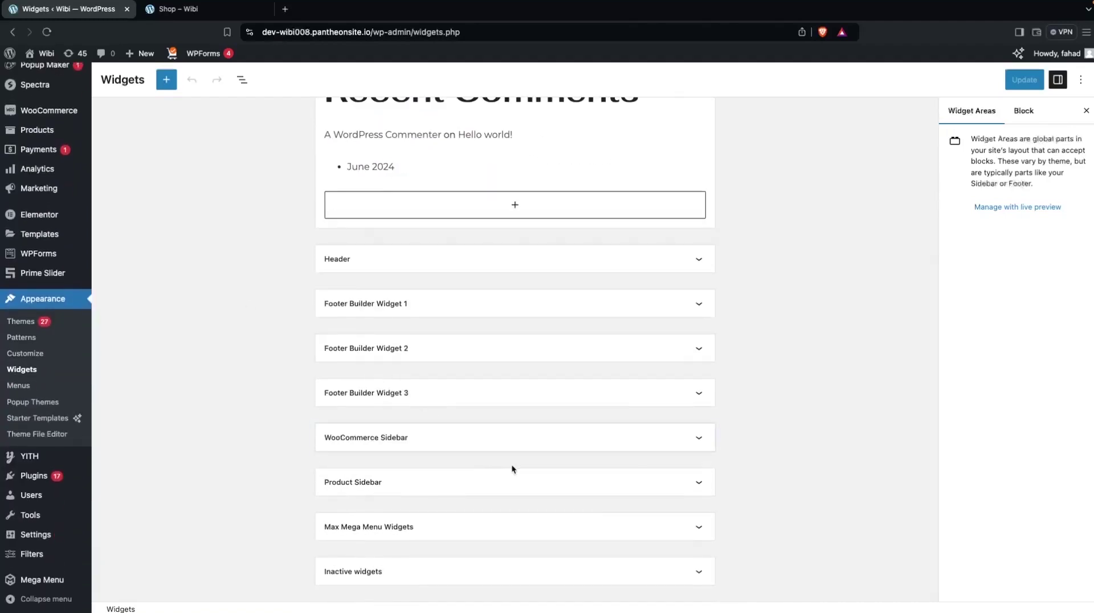
click(524, 442)
scroll(488, 466, down, 4)
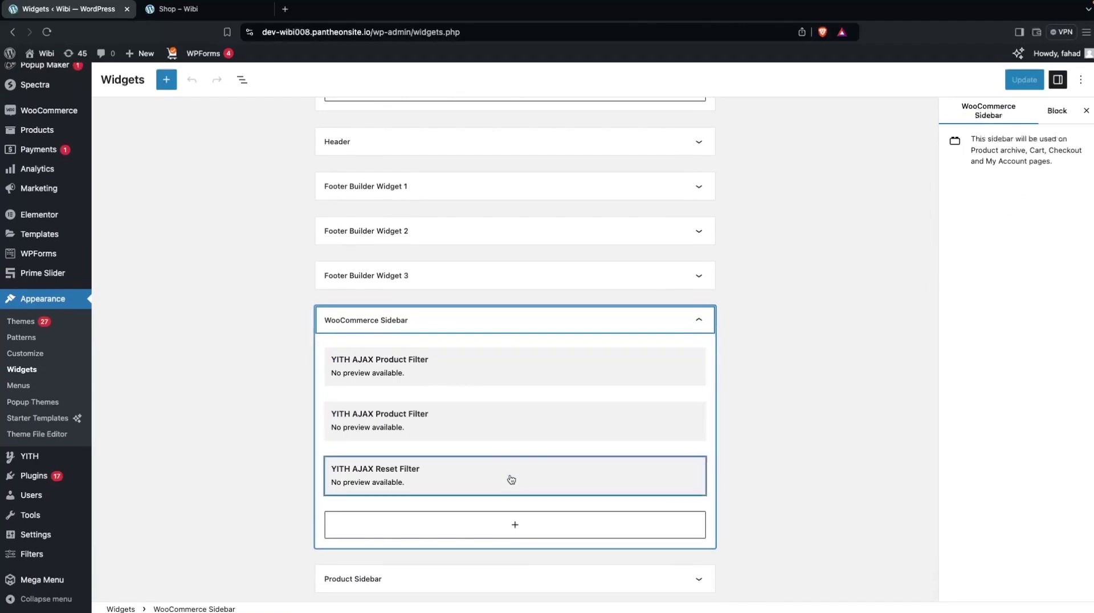
click(506, 524)
text(yith)
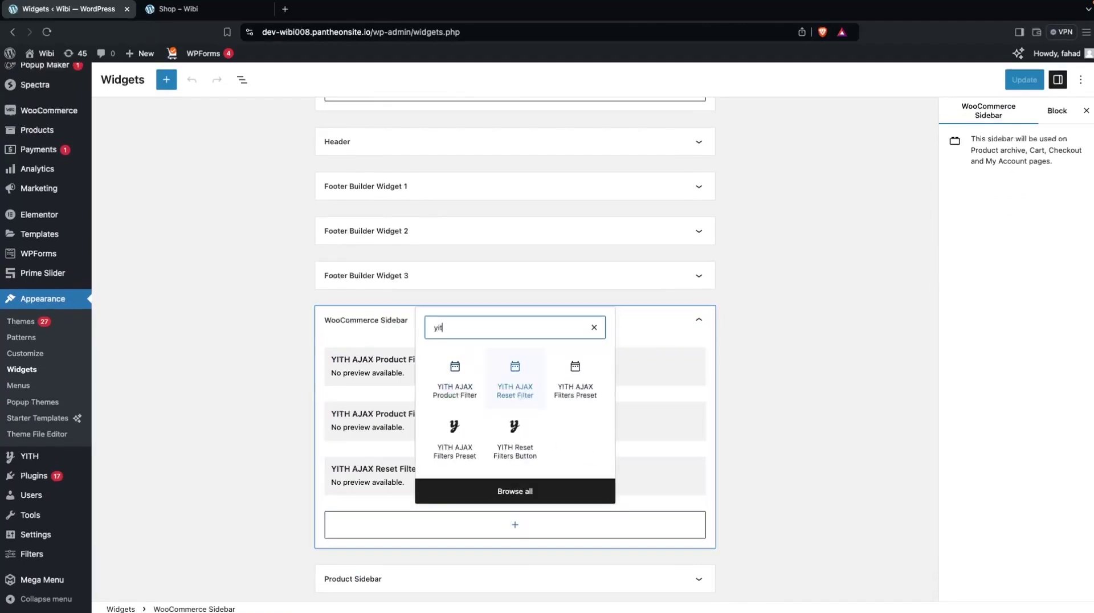
click(447, 377)
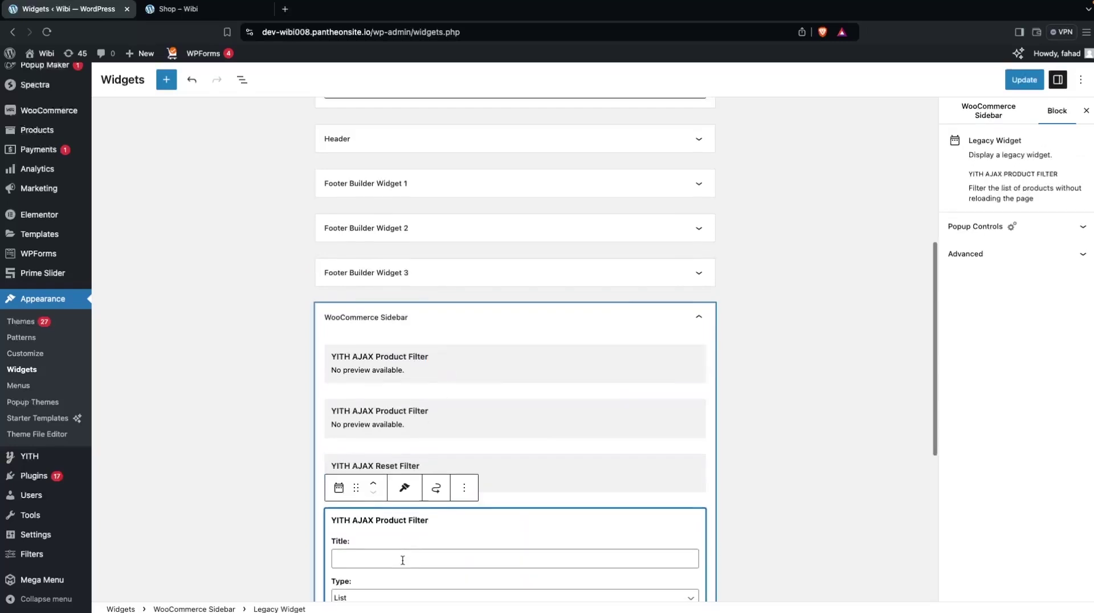
click(385, 554)
text(Filter by Price)
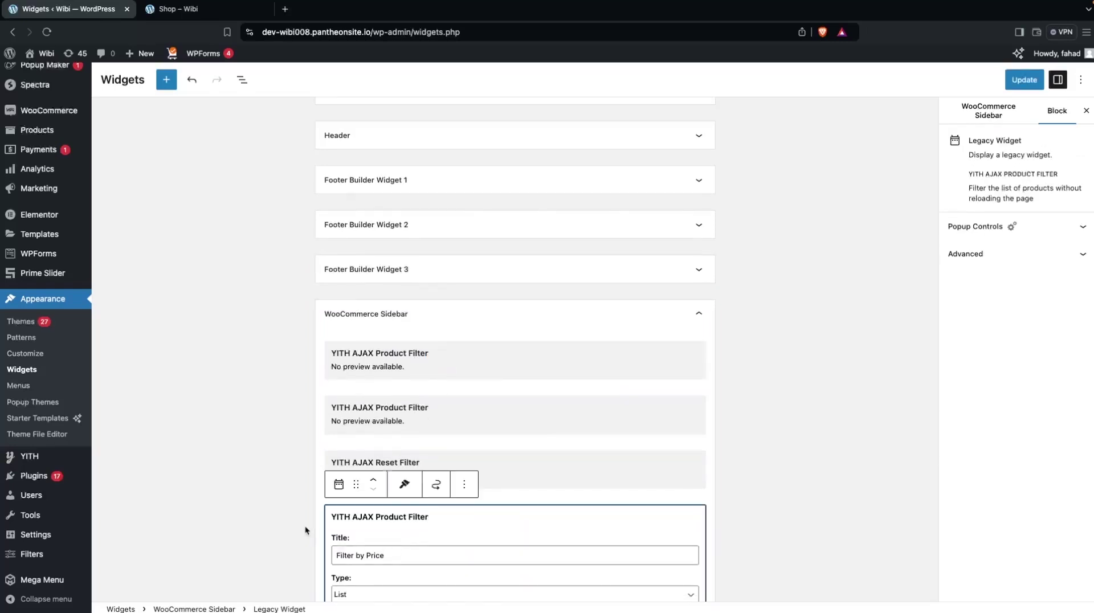
Step: Set the filter to the price attribute with Dropdown type, and save the widgets
scroll(305, 525, down, 5)
scroll(285, 526, down, 2)
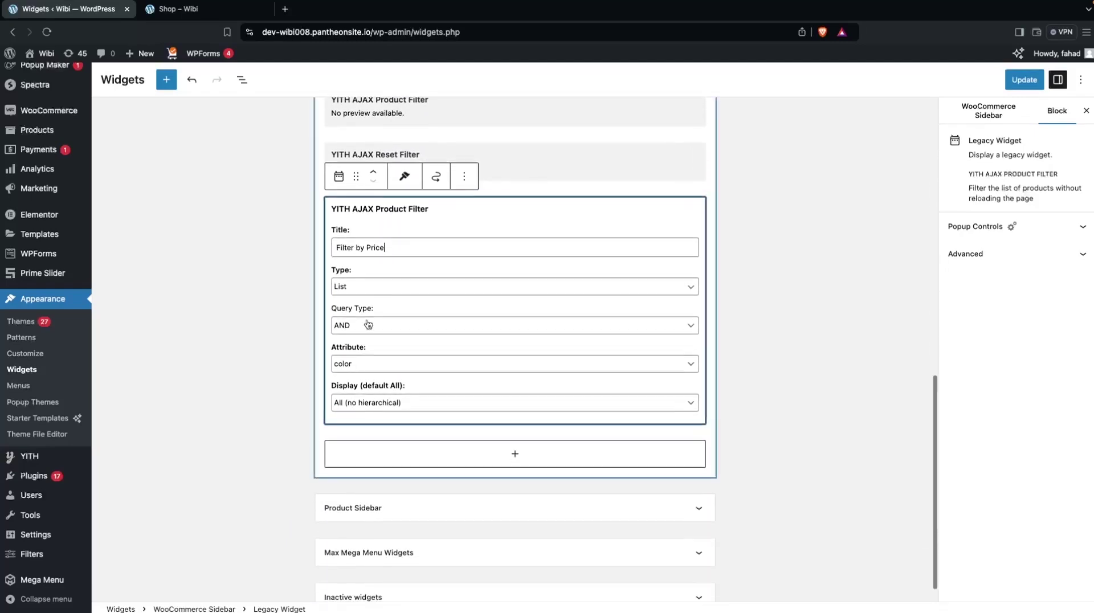
click(353, 290)
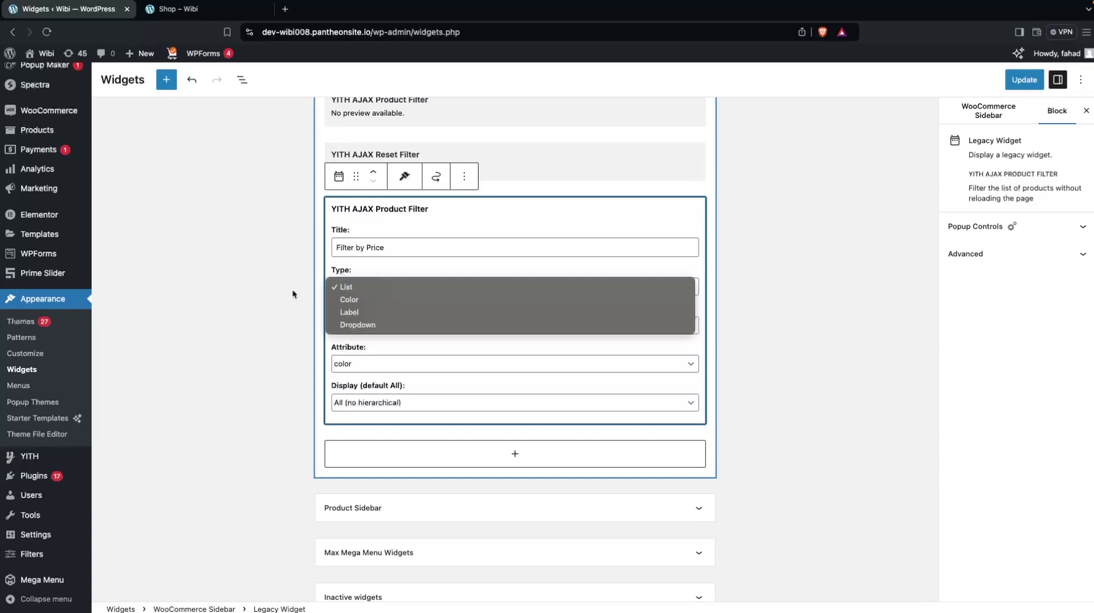
click(310, 359)
click(362, 362)
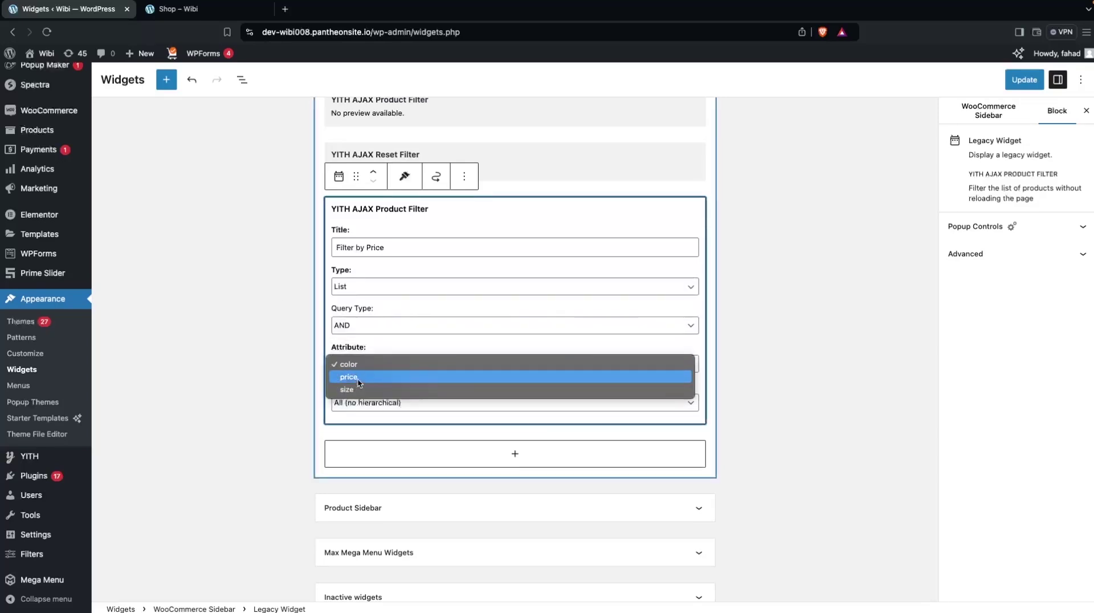
click(357, 378)
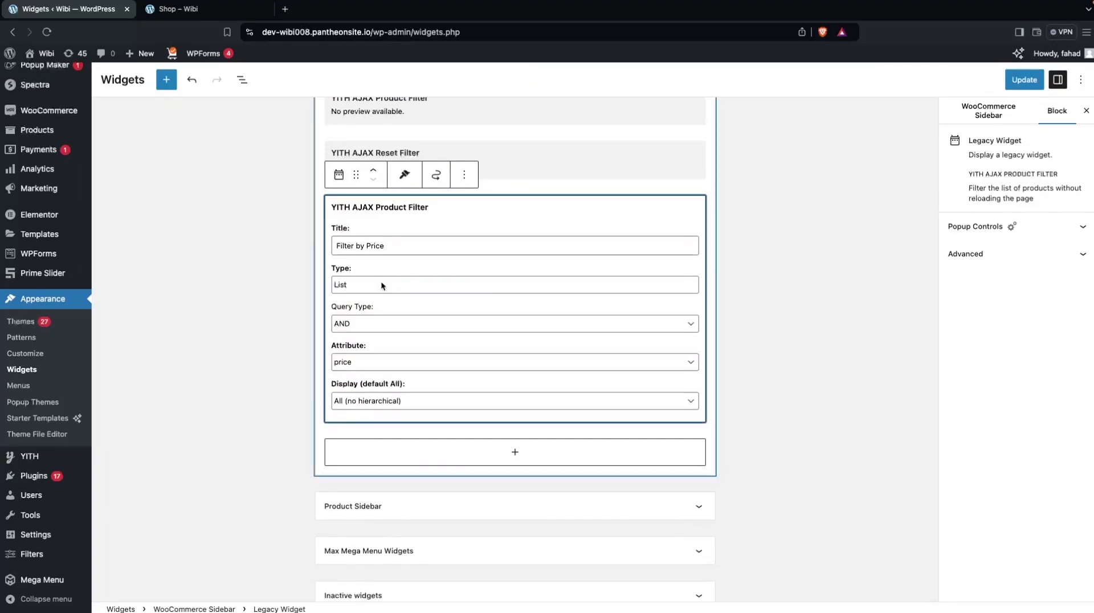
click(476, 285)
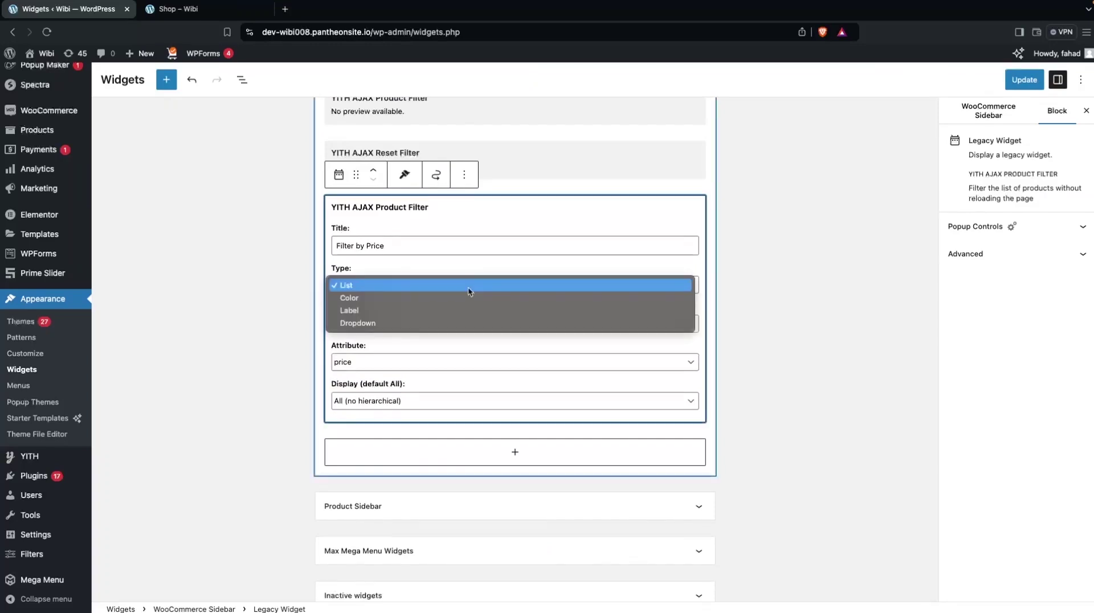
click(393, 323)
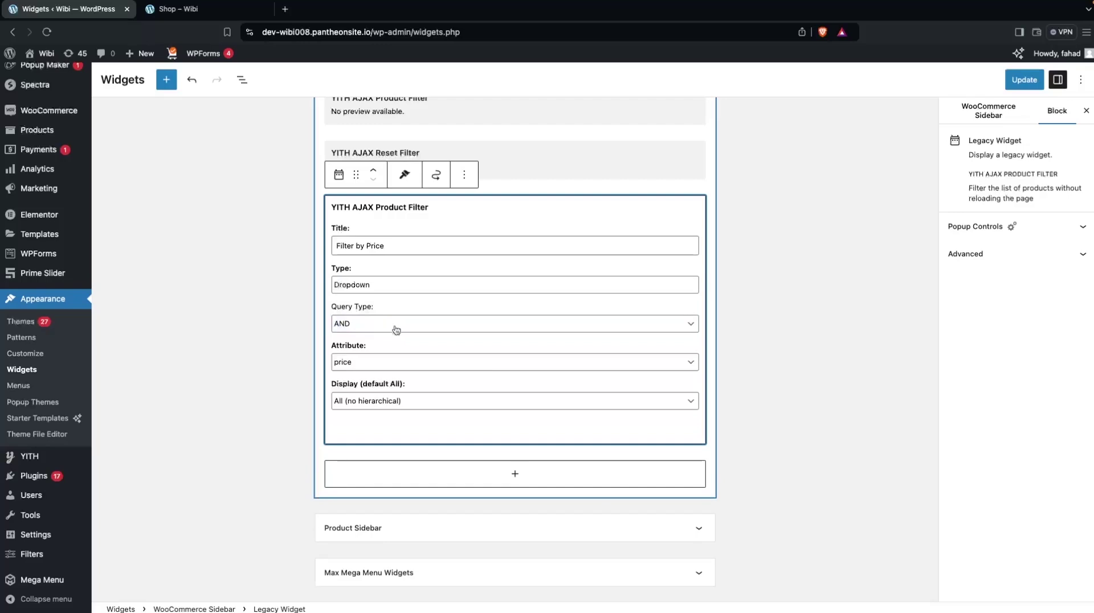
click(1021, 84)
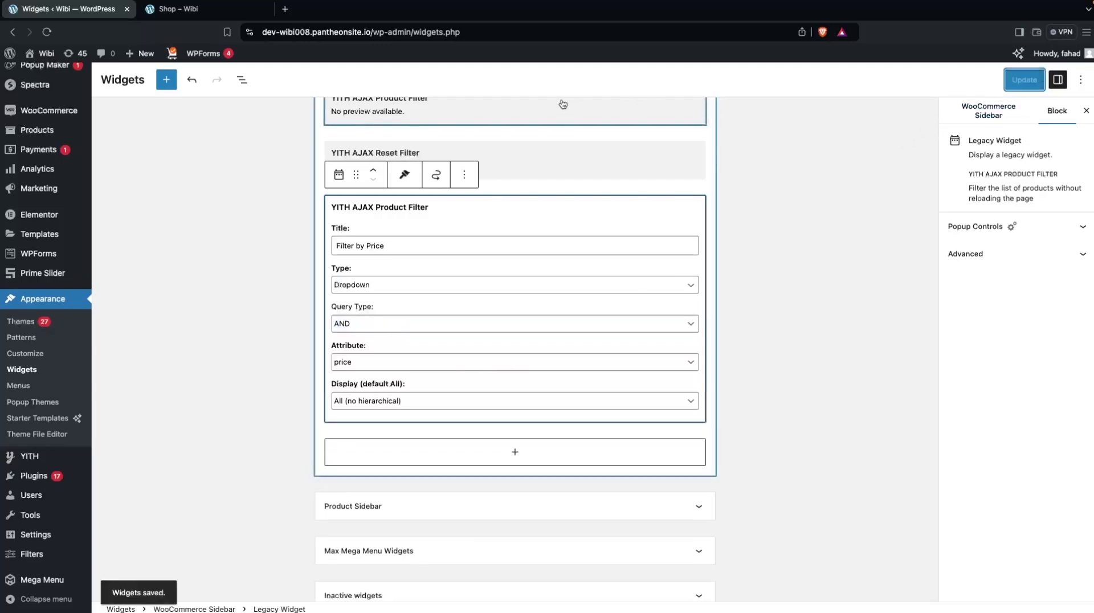
Step: Reload the Shop page, then open the All Products admin list in a new tab
click(169, 16)
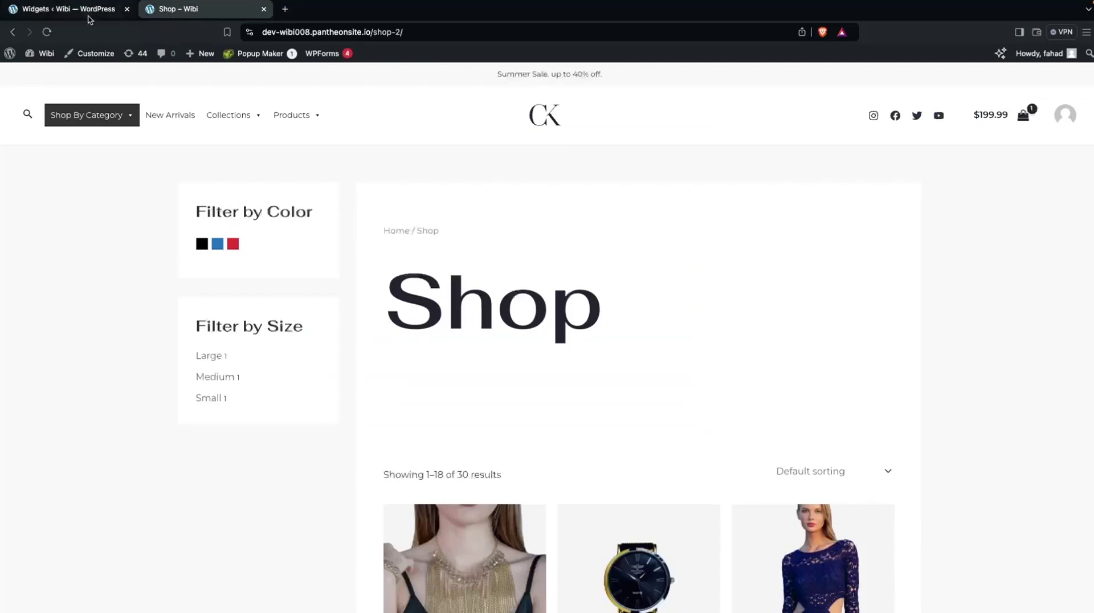
click(49, 30)
click(74, 11)
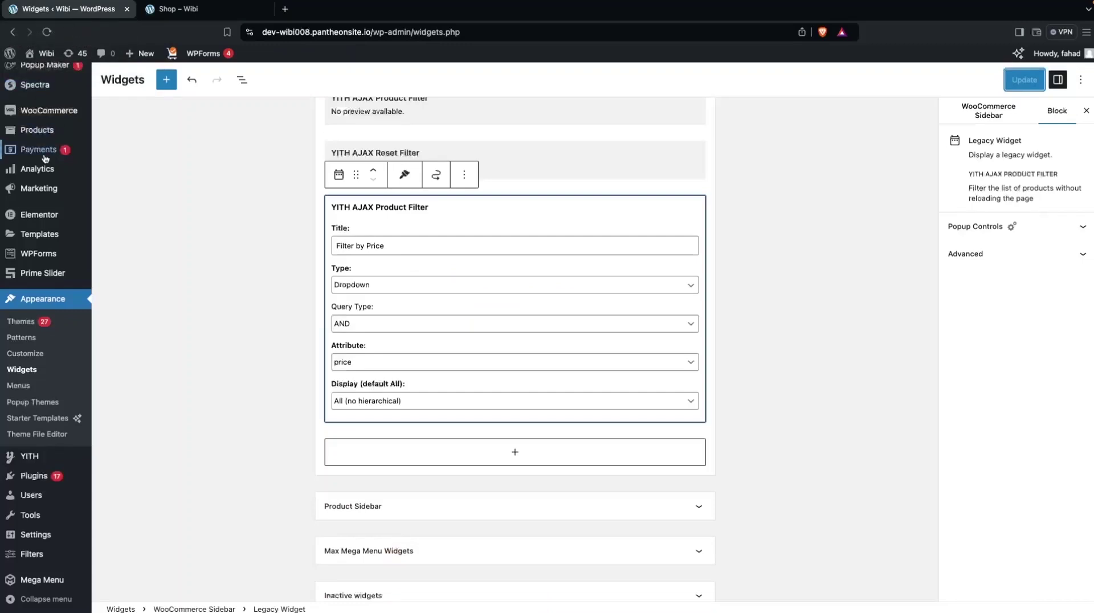
mouse_move(57, 128)
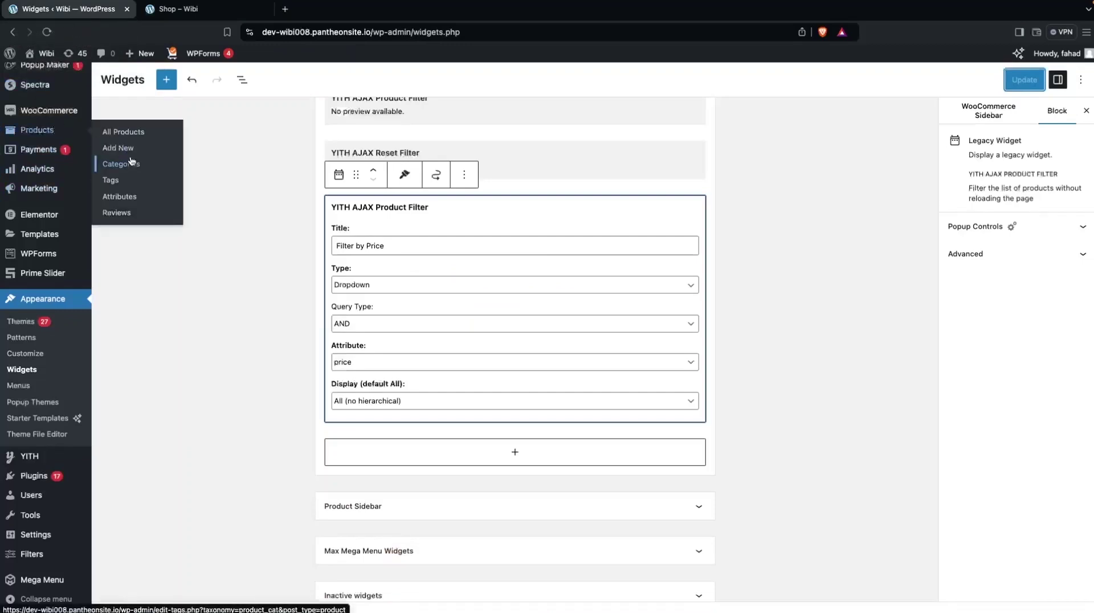
middle_click(136, 137)
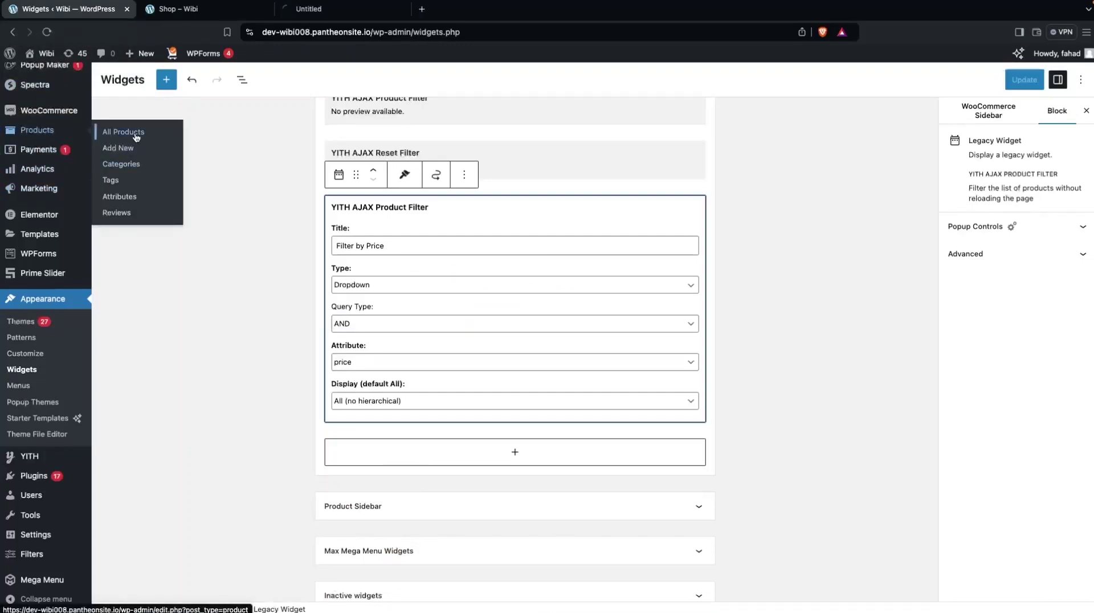
click(328, 11)
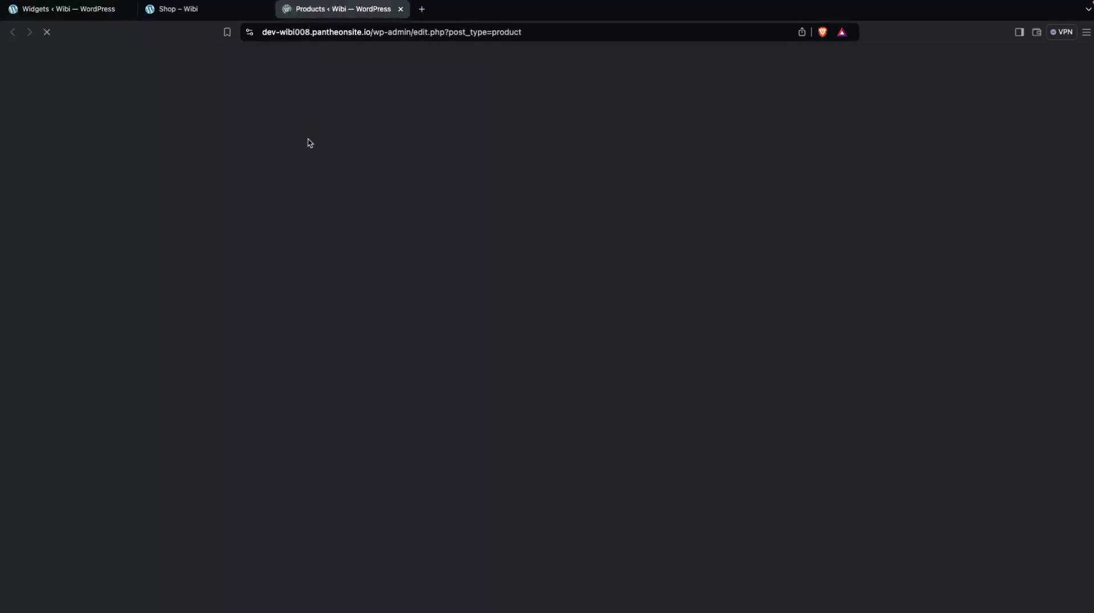
Step: Give Eterna long dress black a price attribute of $100 - $1000 and save its attributes
mouse_move(183, 219)
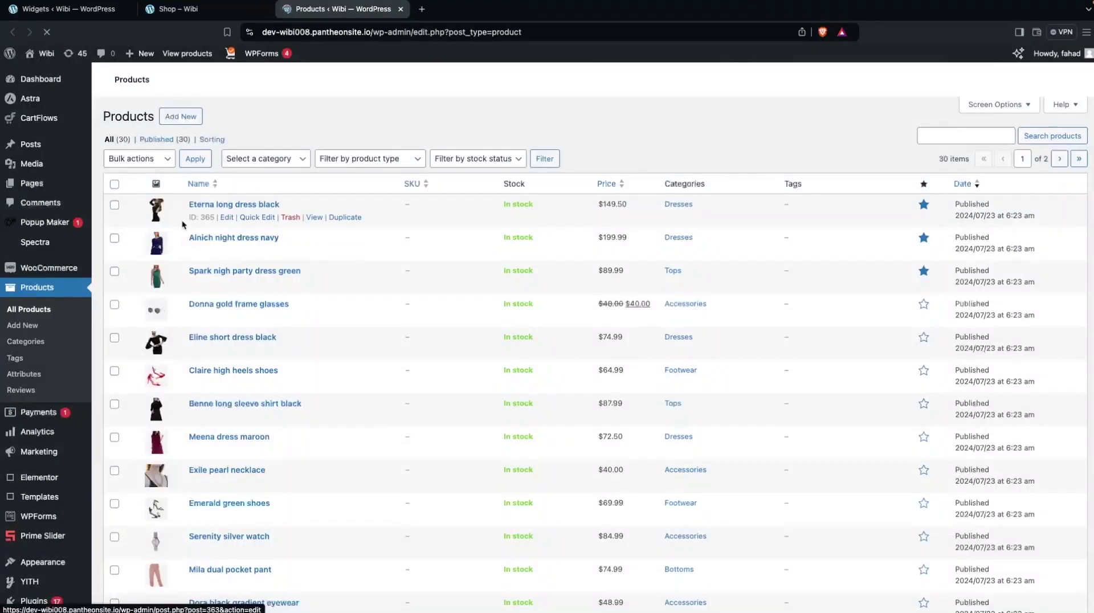
click(226, 218)
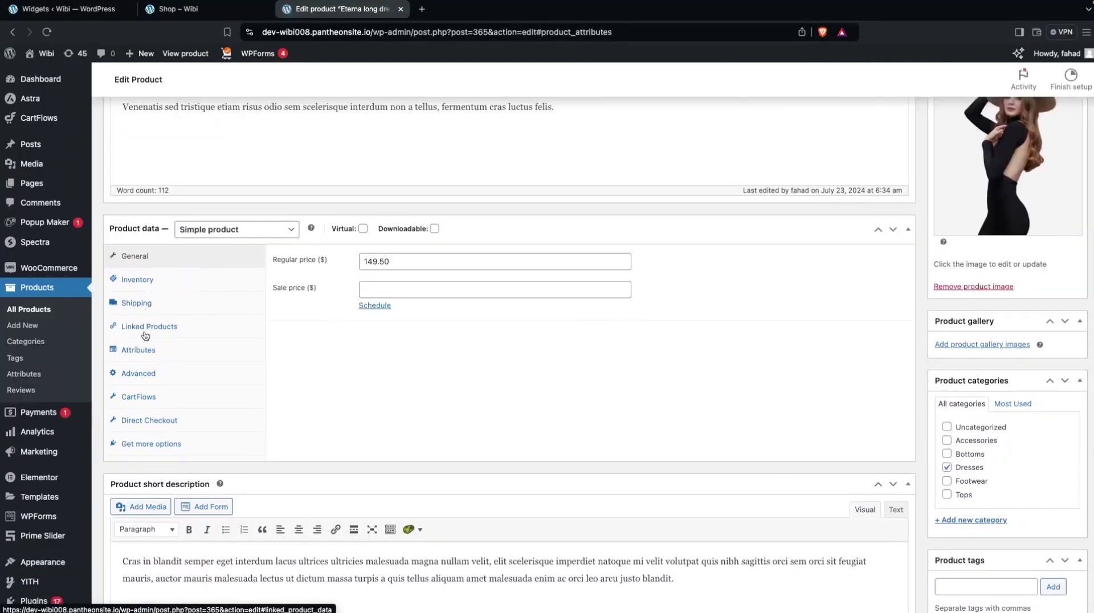
click(141, 352)
click(364, 298)
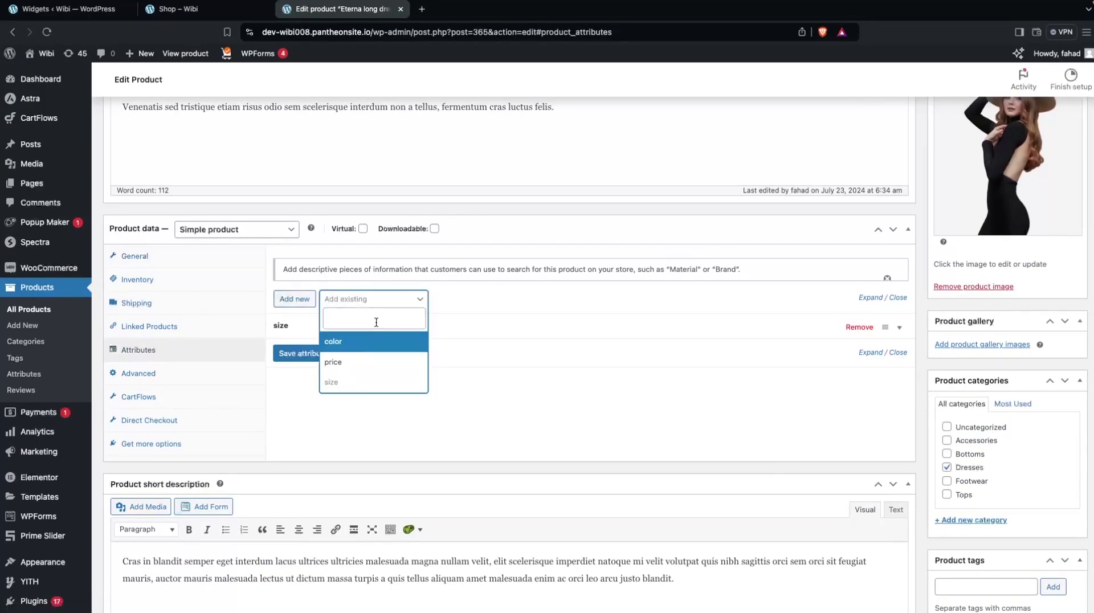
click(353, 362)
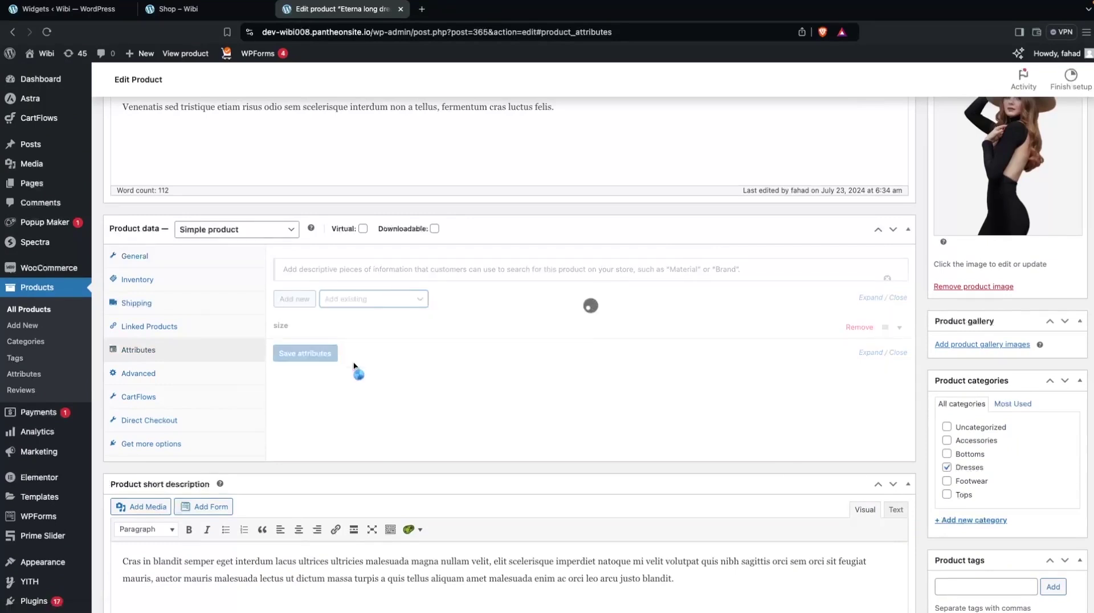
click(421, 399)
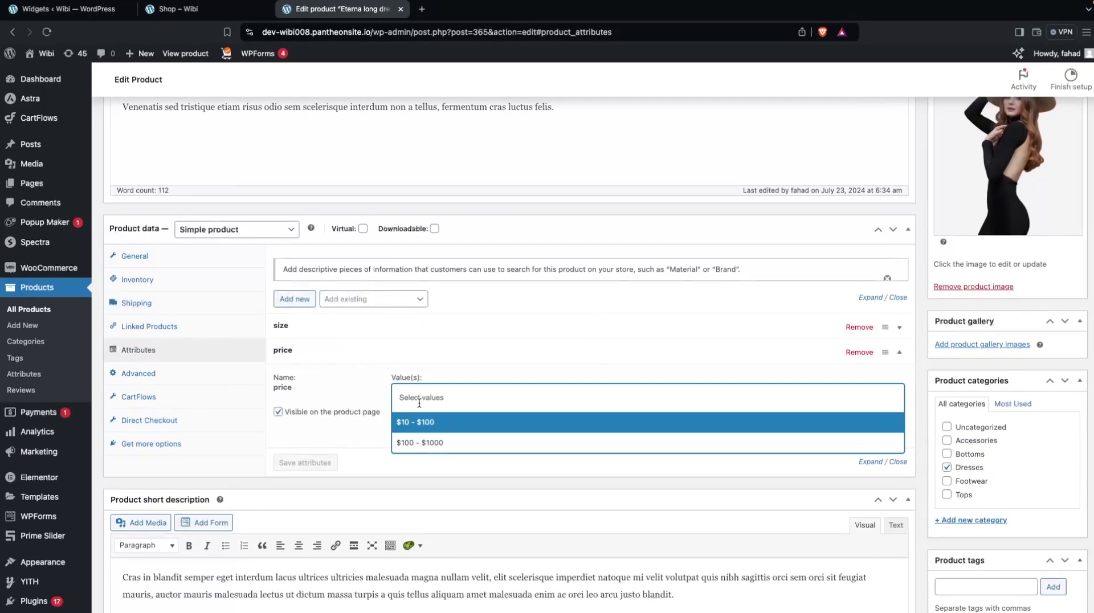
click(423, 443)
click(316, 467)
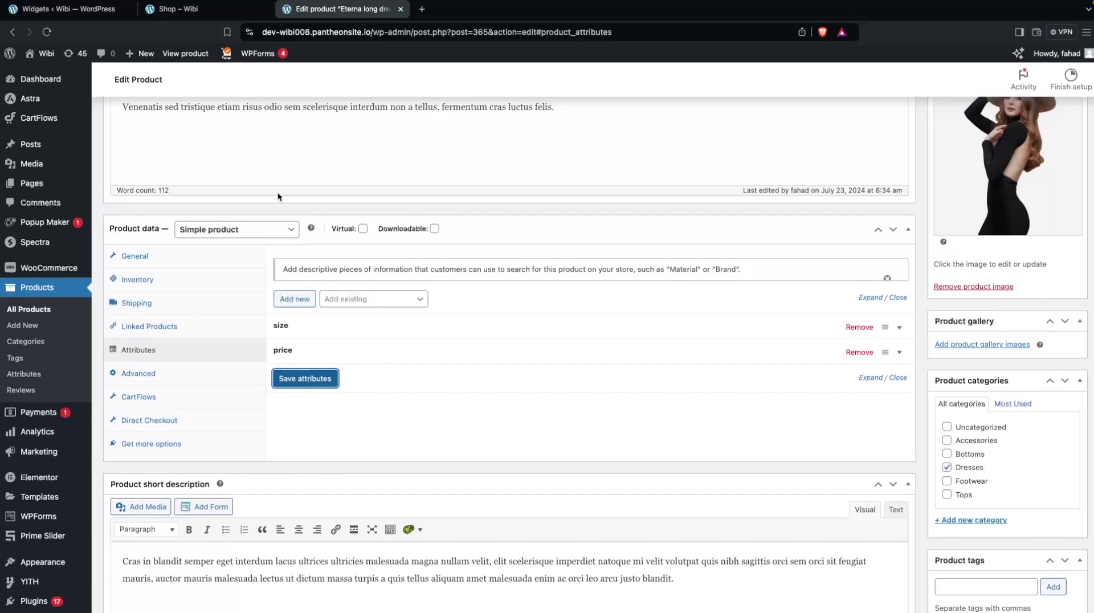
click(192, 11)
Step: Reload the Shop page and confirm the Filter by Price dropdown offers $100 - $1000
click(46, 34)
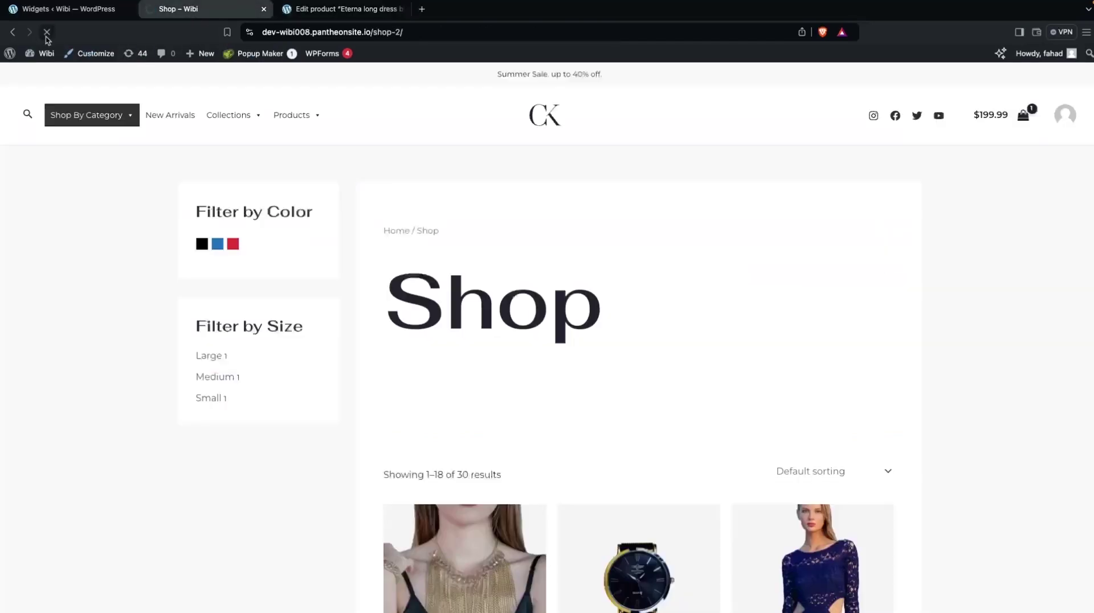
scroll(139, 442, down, 2)
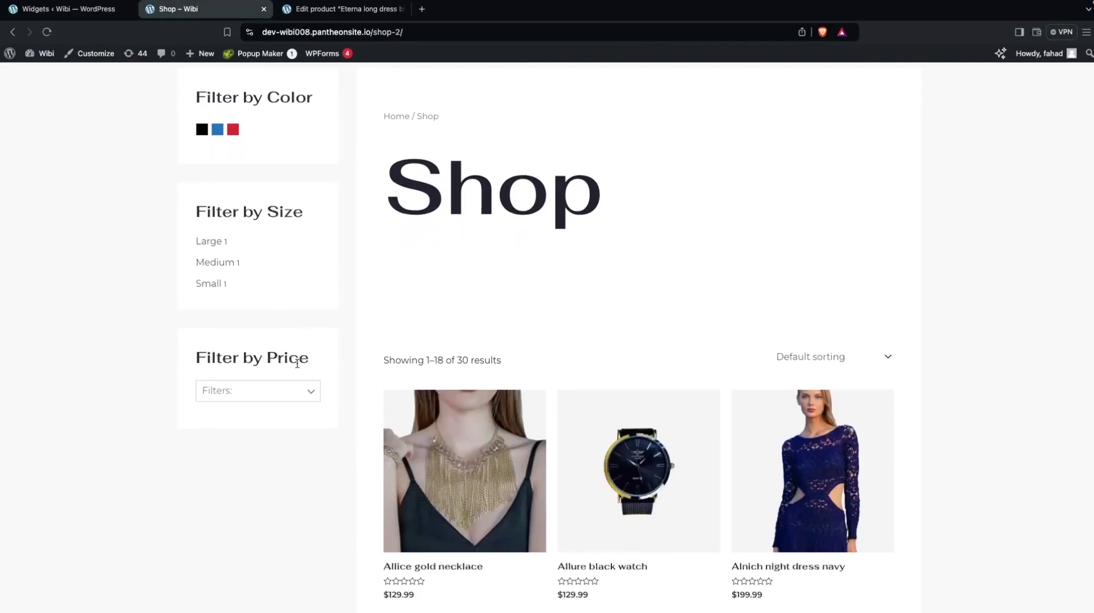
click(307, 391)
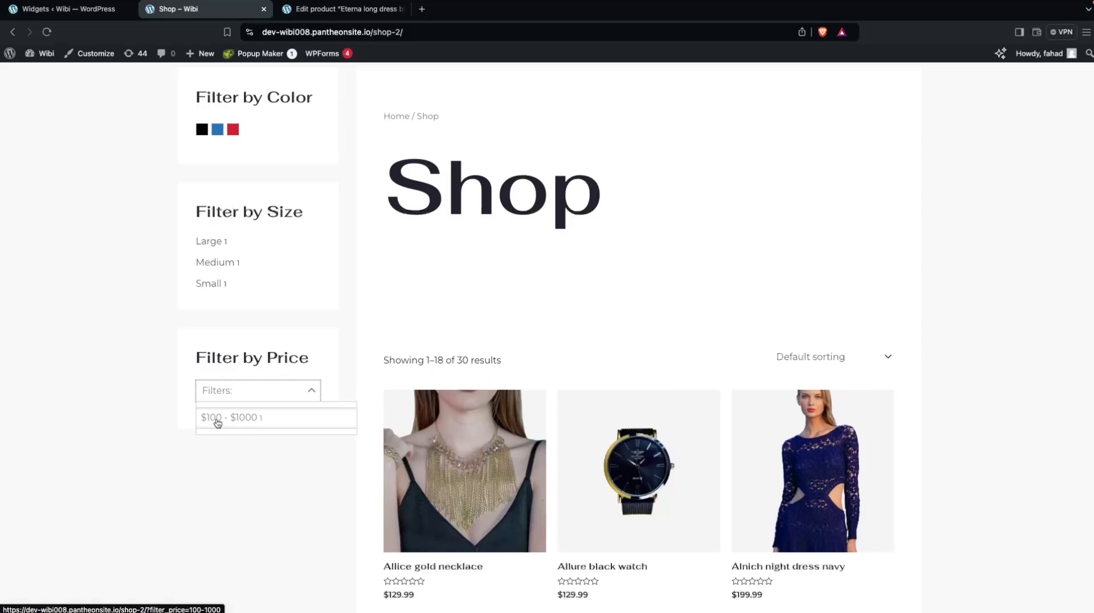
click(247, 453)
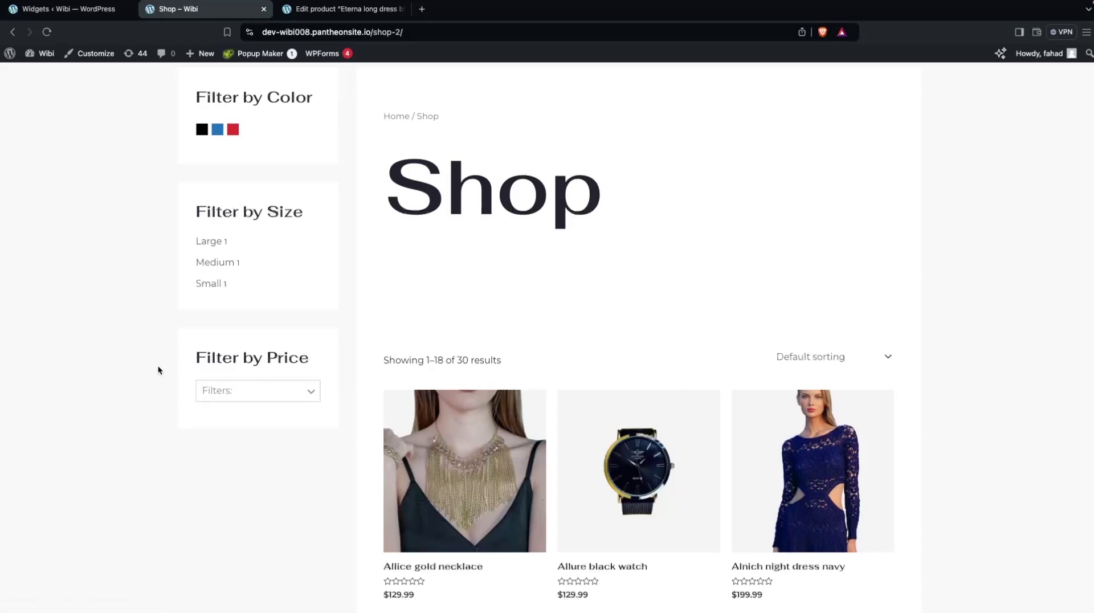
scroll(159, 371, up, 1)
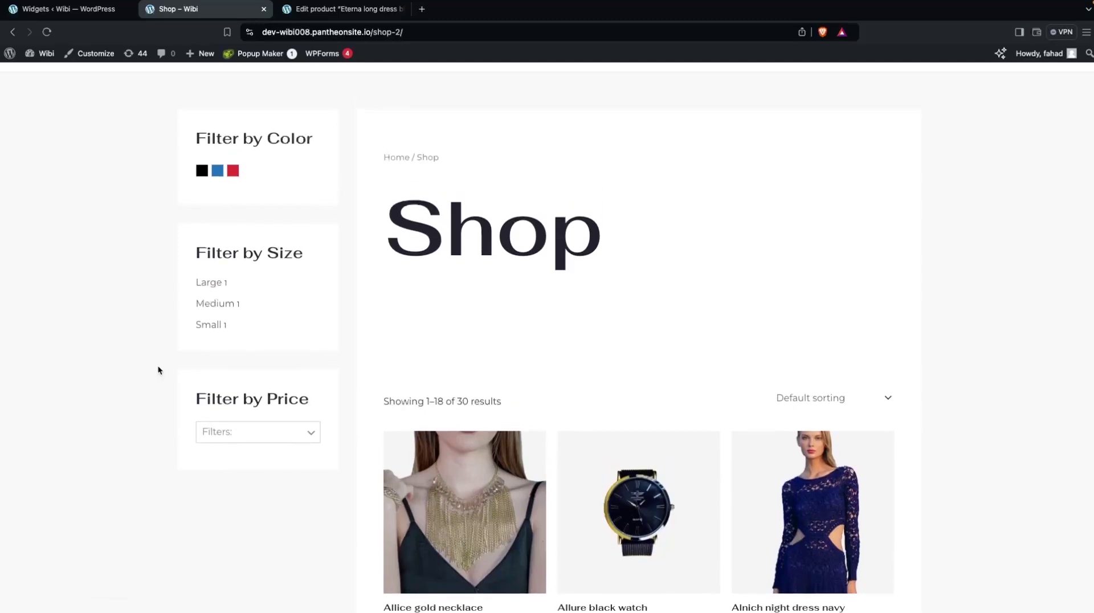